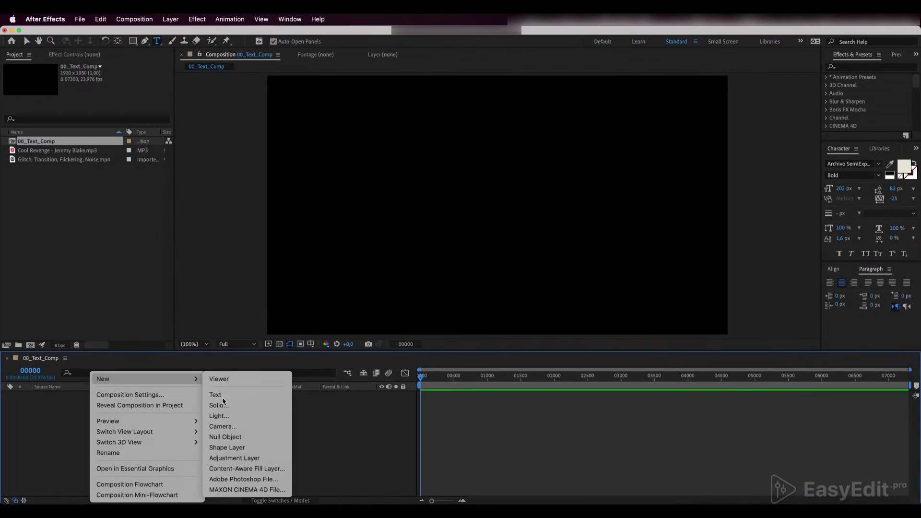
Step: Create a text layer reading "Audio Form" in 00_Text_Comp
left_click(220, 391)
type("Au")
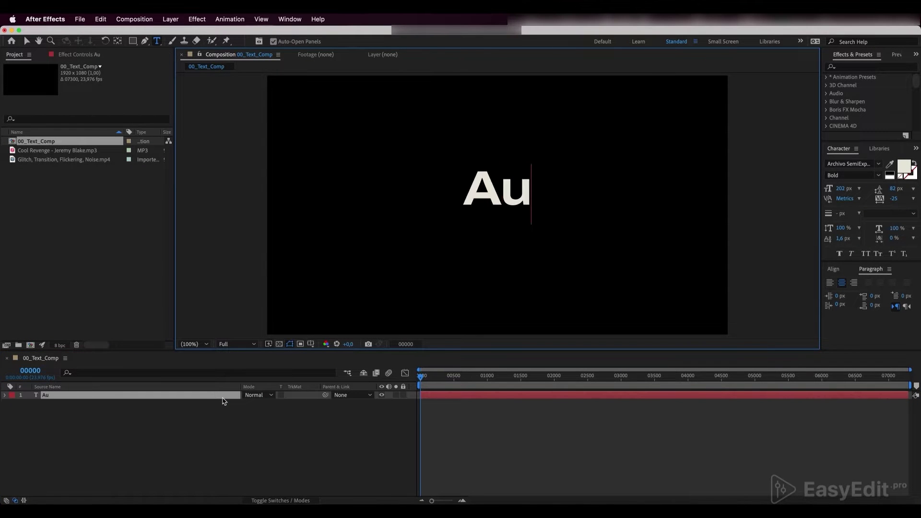
type("dio Form")
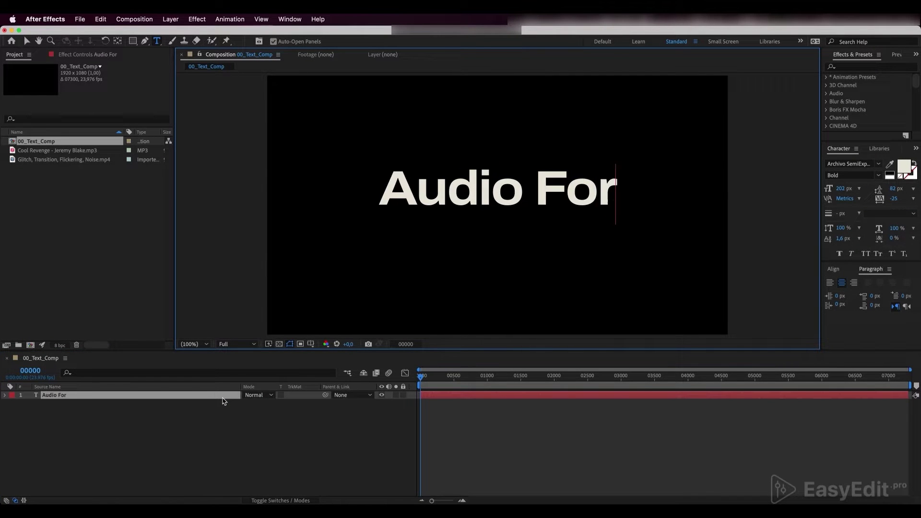
left_click(222, 401)
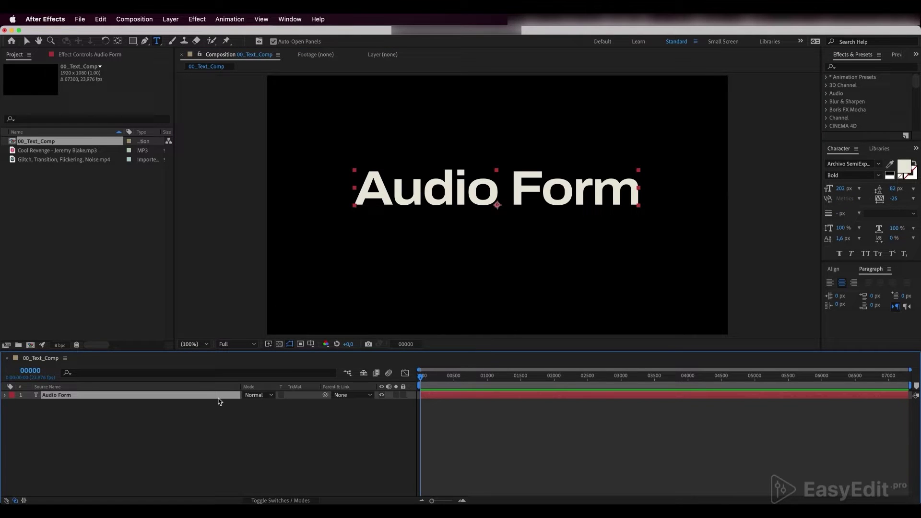
Step: Centre the Audio Form text horizontally and vertically in the composition
key("v")
left_click(834, 270)
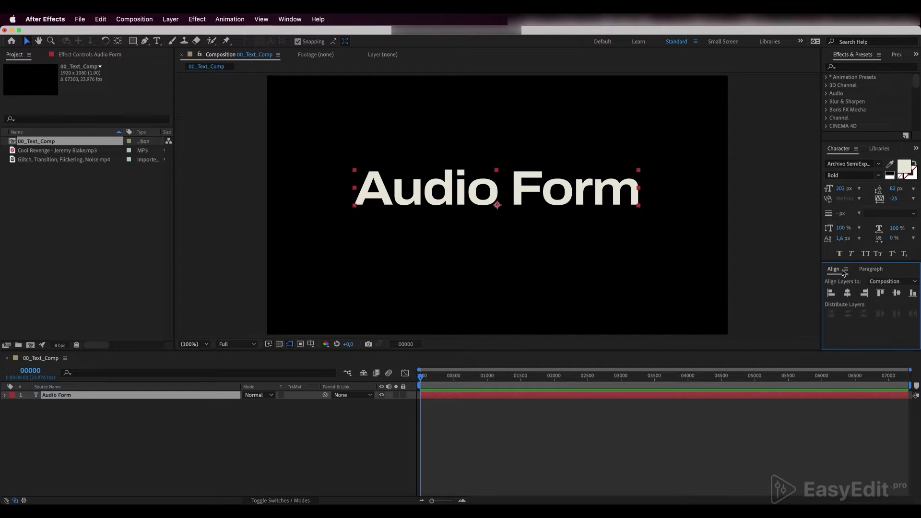
left_click(847, 293)
left_click(897, 293)
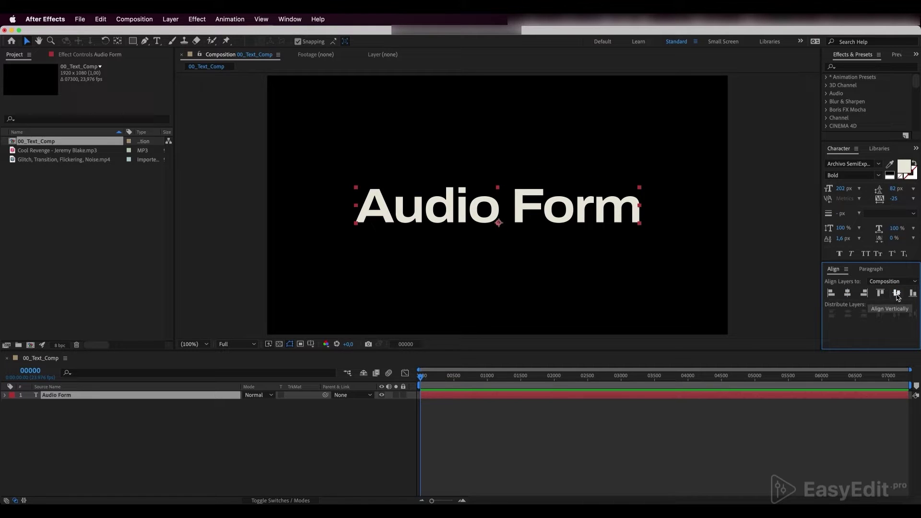
Step: Add the Cool Revenge MP3 to the composition below the text layer, starting at frame 0, and reveal its waveform
left_click(83, 151)
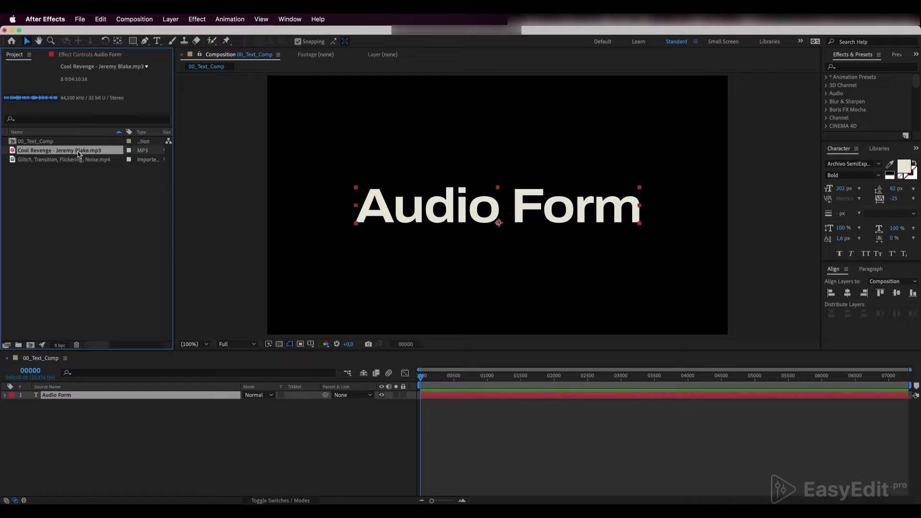
left_click_drag(79, 154, 93, 426)
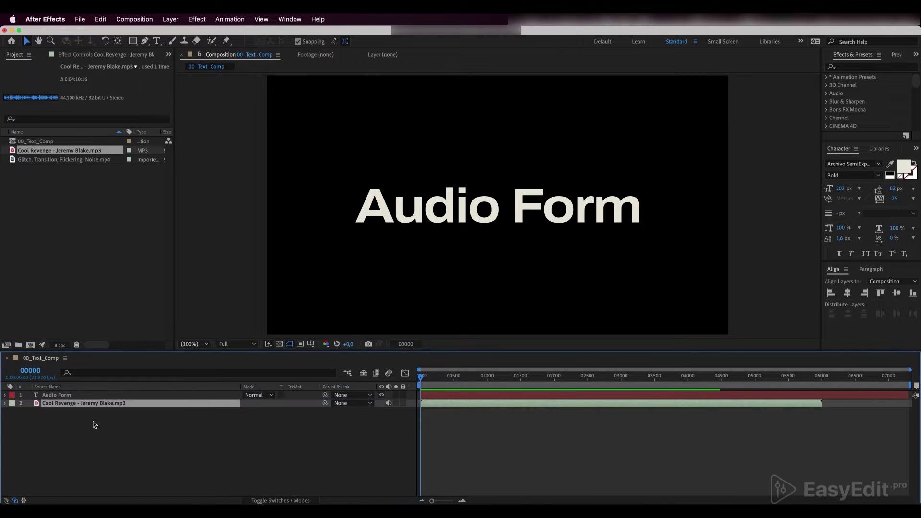
key("l")
key("l")
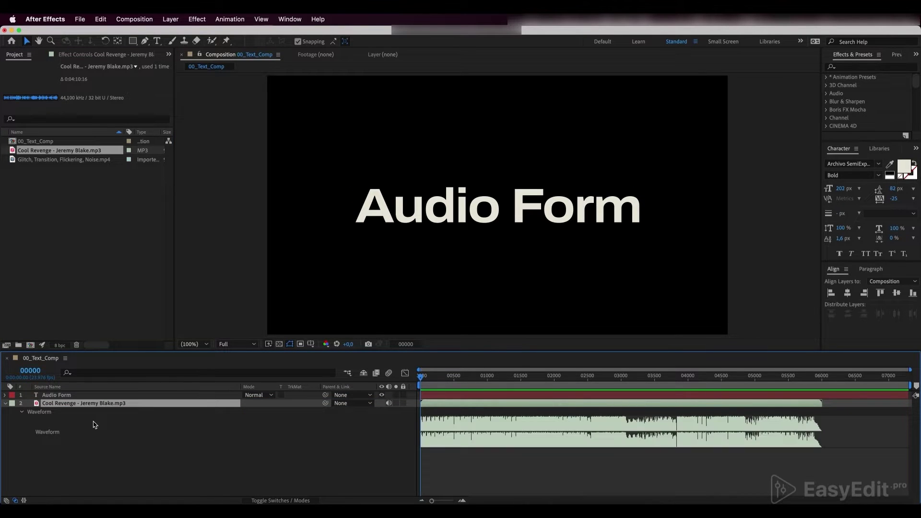
Step: Shift the music layer earlier so its opening section falls before frame 0, and preview the playback
key("=")
key("=")
key("=")
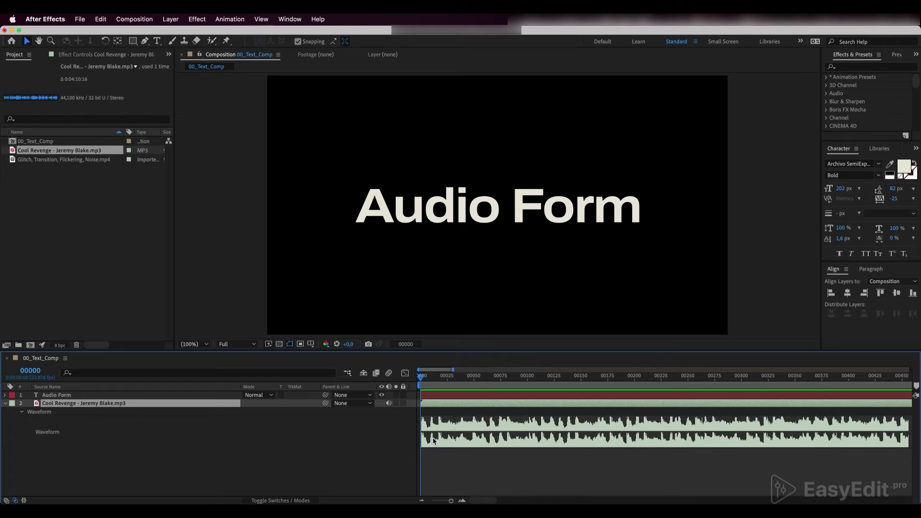
scroll(513, 436, "right", 5)
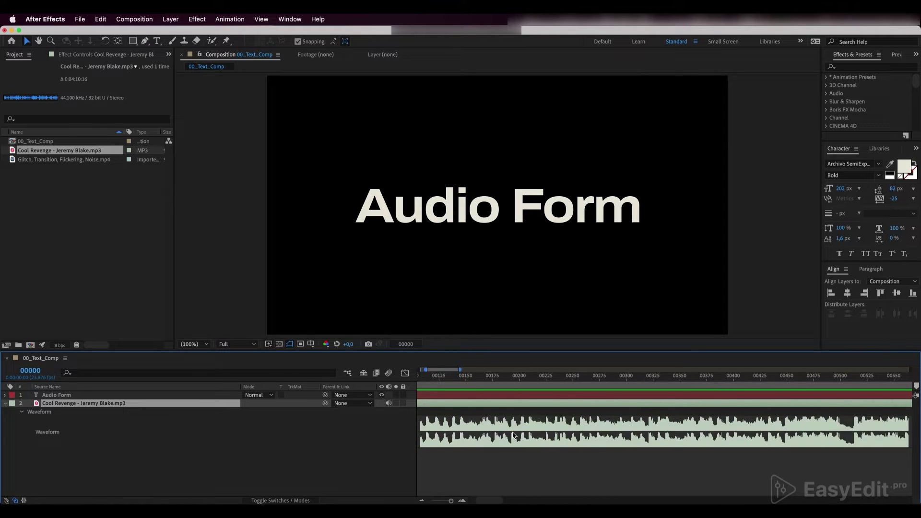
scroll(513, 435, "left", 5)
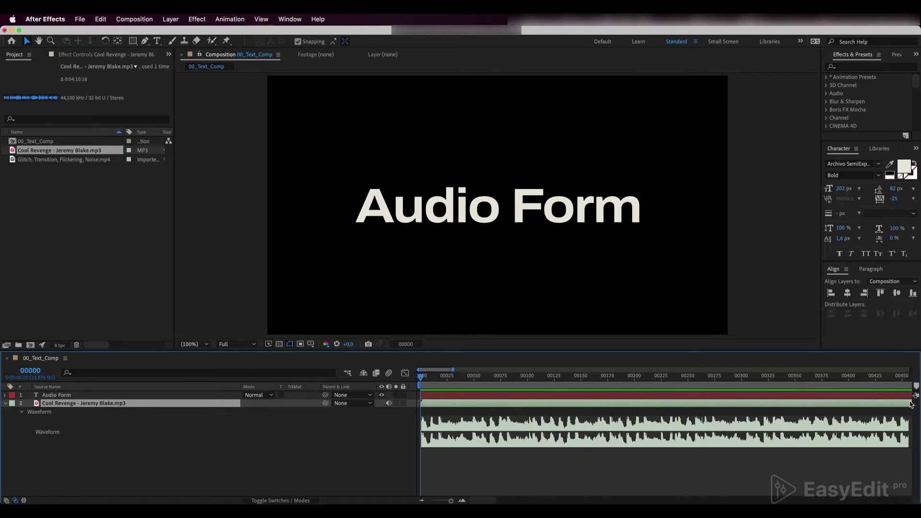
left_click_drag(911, 405, 437, 405)
key("space")
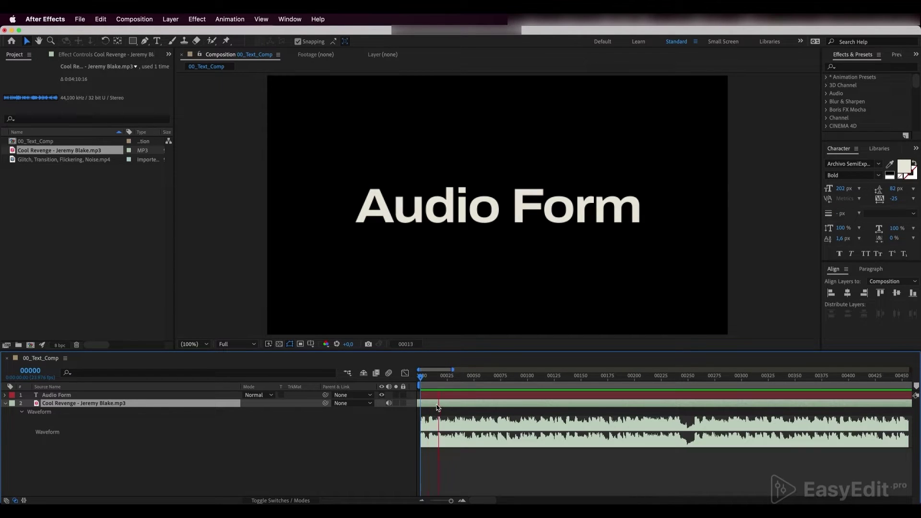
key("space")
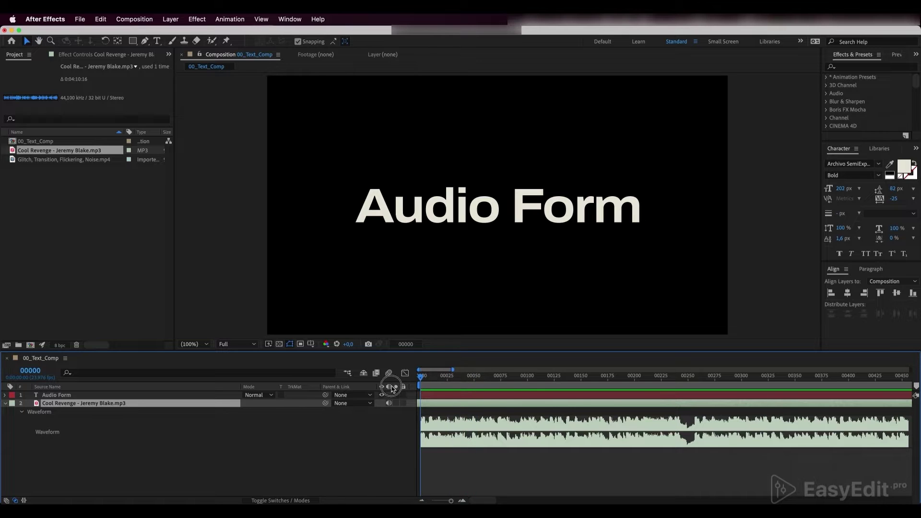
Step: Examine the music layer's waveform at the start of the composition and over a longer range, and hide it
key("l")
key("l")
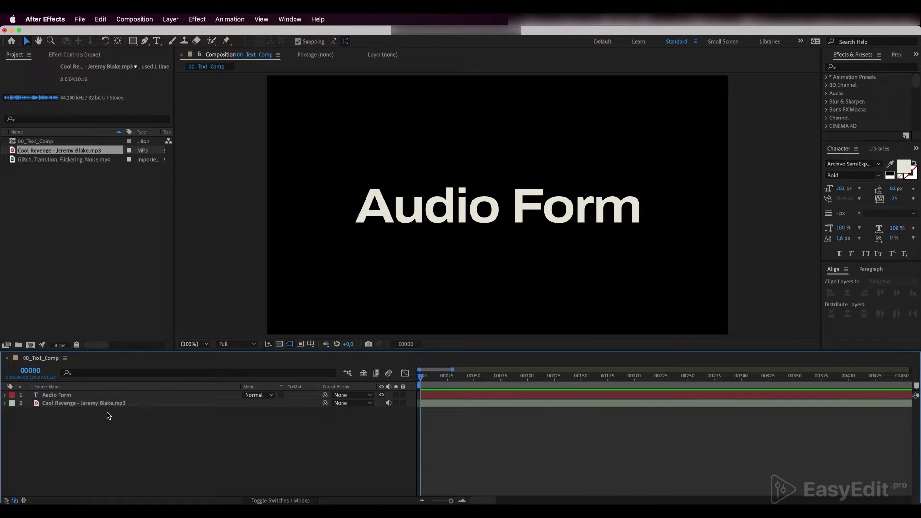
left_click(130, 407)
key("l")
key("l")
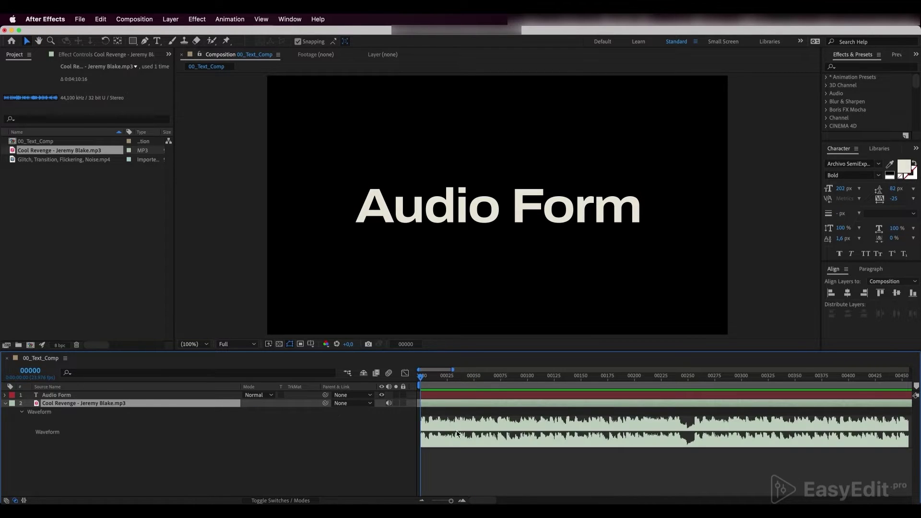
scroll(423, 421, "up", 3)
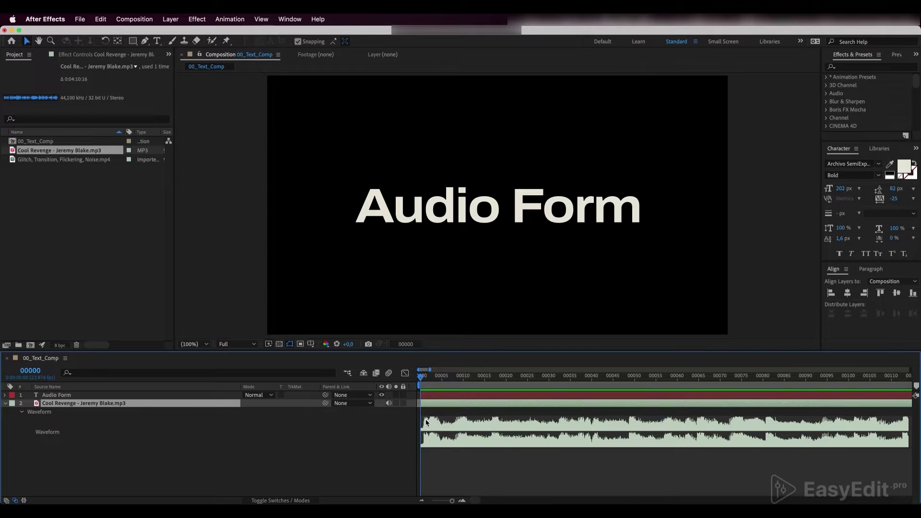
scroll(426, 422, "down", 3)
scroll(426, 422, "down", 2)
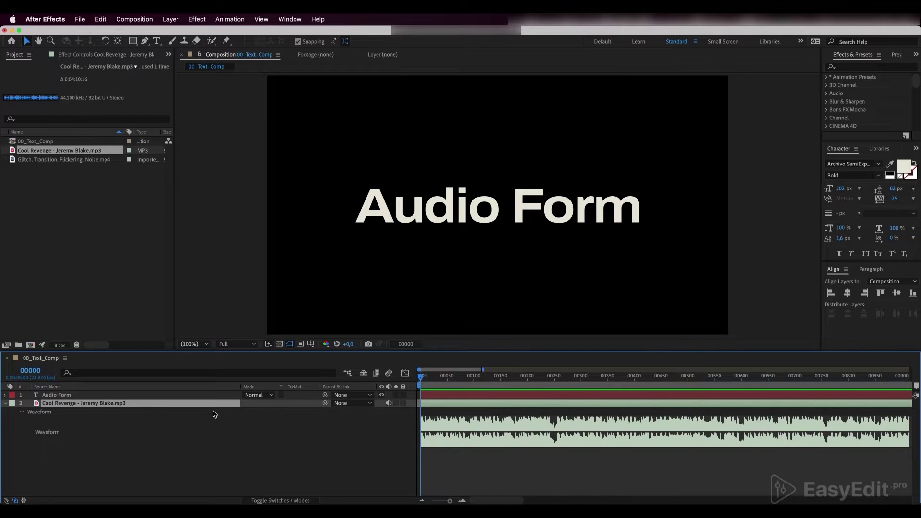
key("l")
key("l")
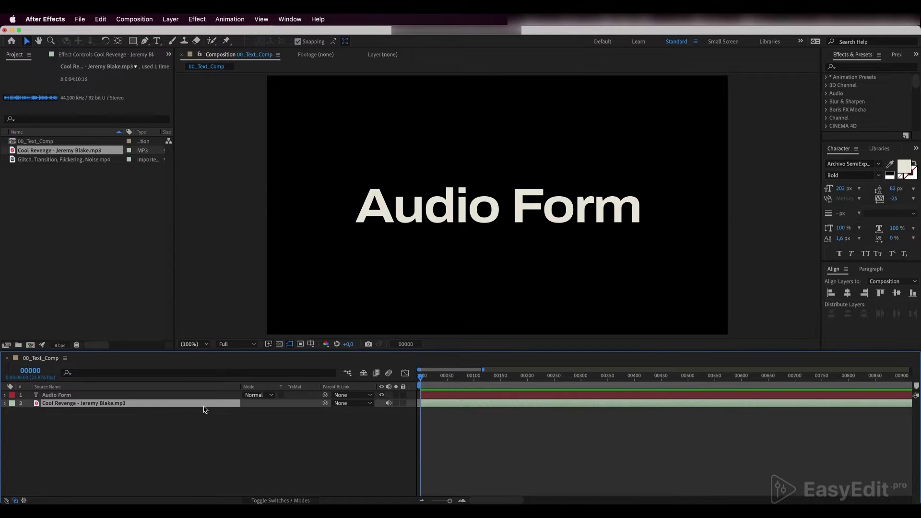
Step: Convert the music layer's audio to keyframes with the Keyframe Assistant
right_click(150, 407)
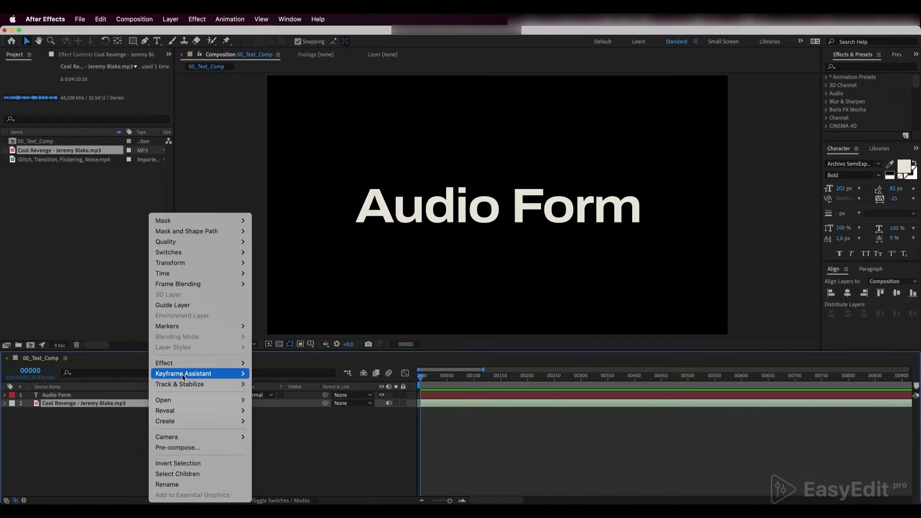
mouse_move(210, 377)
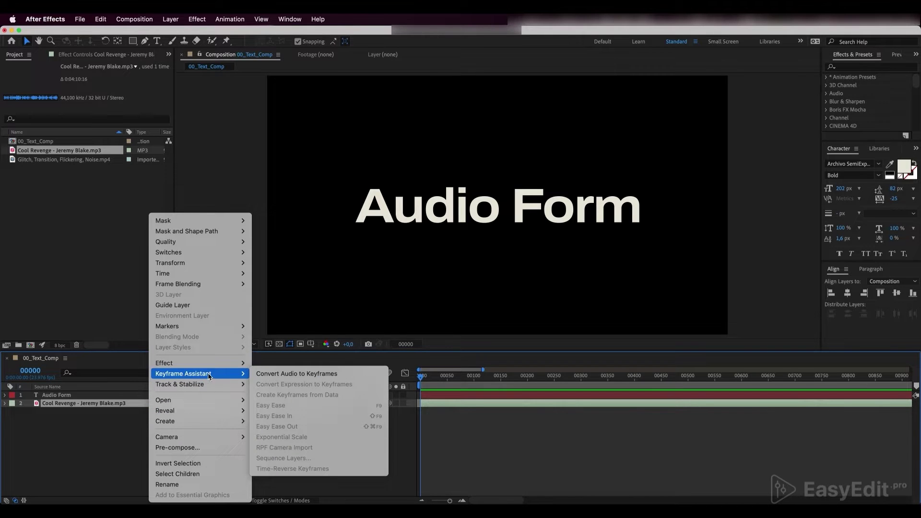
left_click(303, 374)
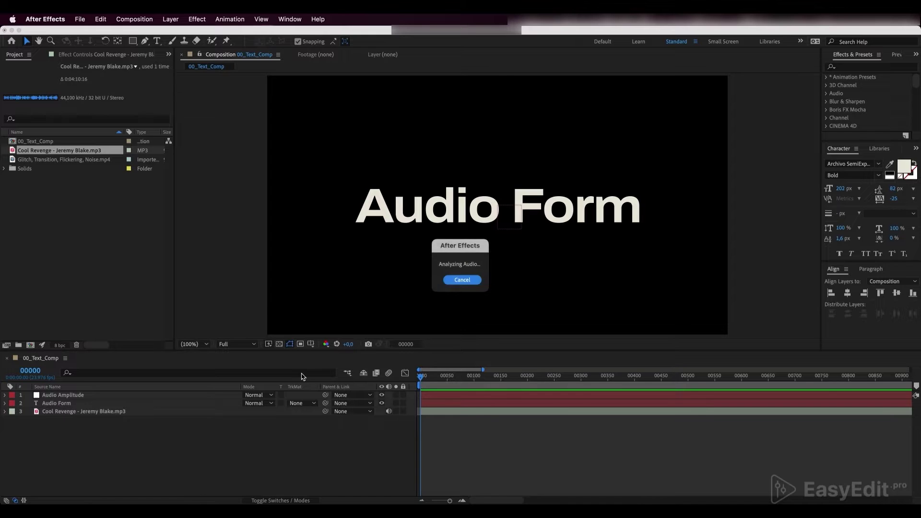
Step: Delete the Left Channel and Right Channel effects from the Audio Amplitude layer, and move the playhead to frame 192
left_click(63, 397)
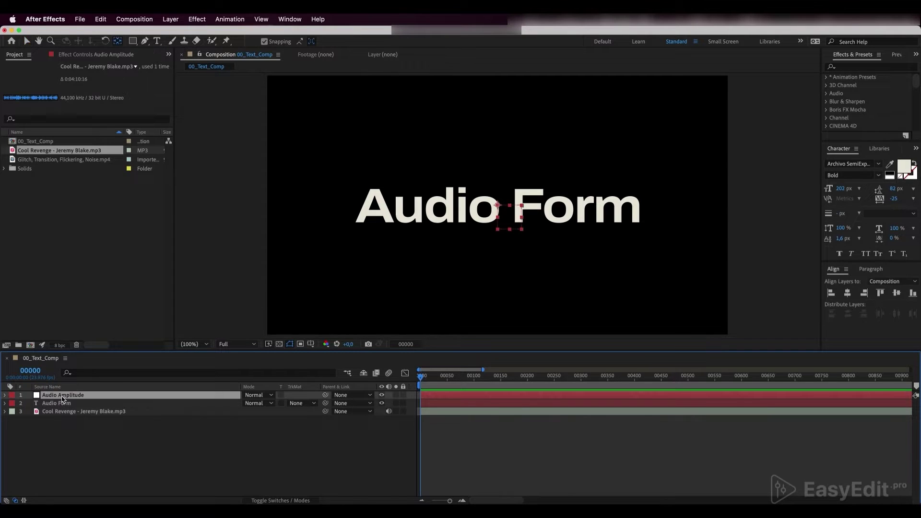
key("u")
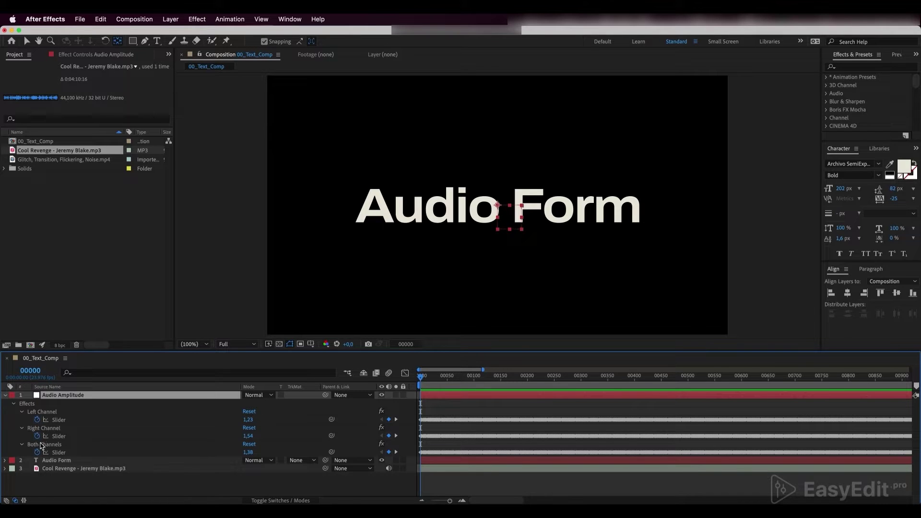
left_click(44, 428)
left_click(51, 413, "shift")
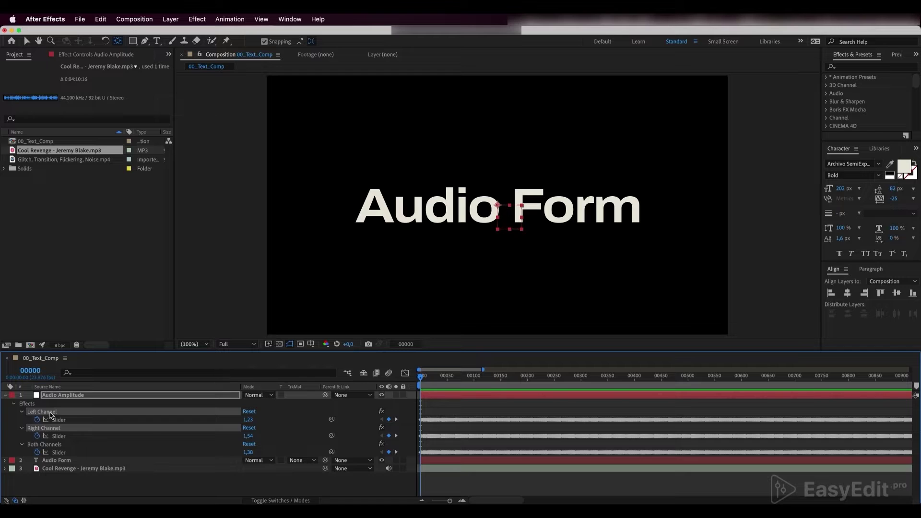
key("Delete")
left_click_drag(437, 377, 522, 384)
scroll(522, 384, "up", 3)
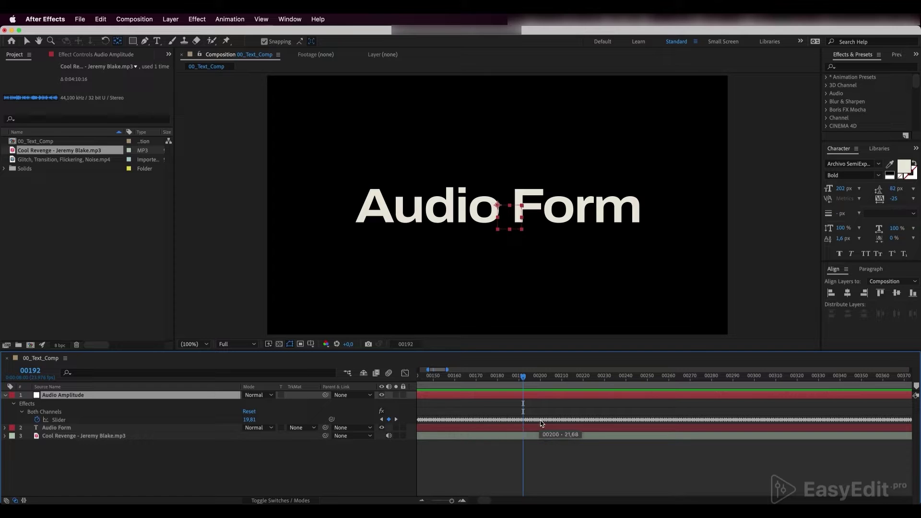
Step: Show layer names instead of source names in the timeline and collapse the Audio Amplitude layer's properties
left_click(47, 386)
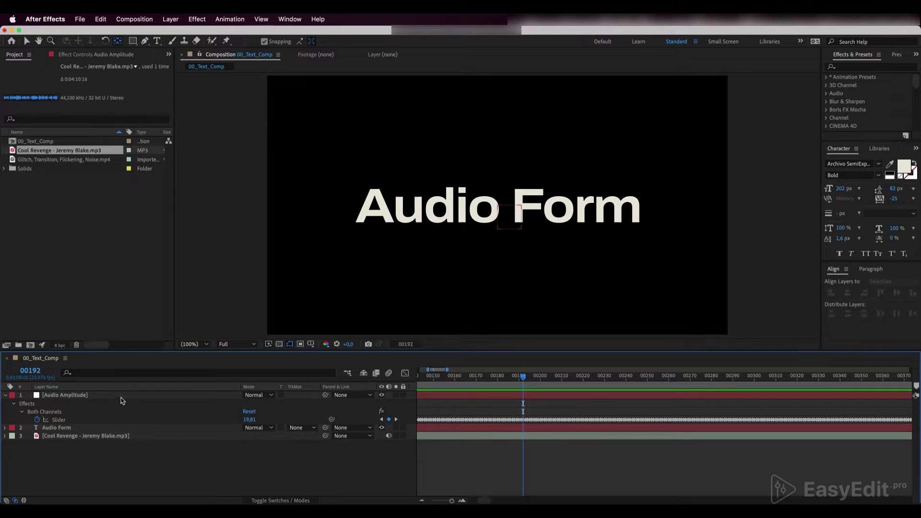
left_click(123, 395)
key("u")
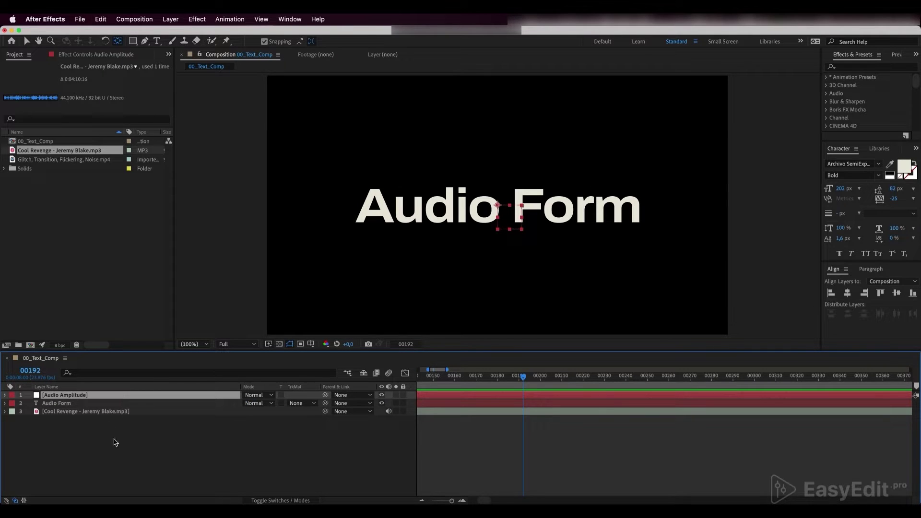
Step: Create an adjustment layer above all other layers and name it Displacement
right_click(115, 442)
mouse_move(143, 380)
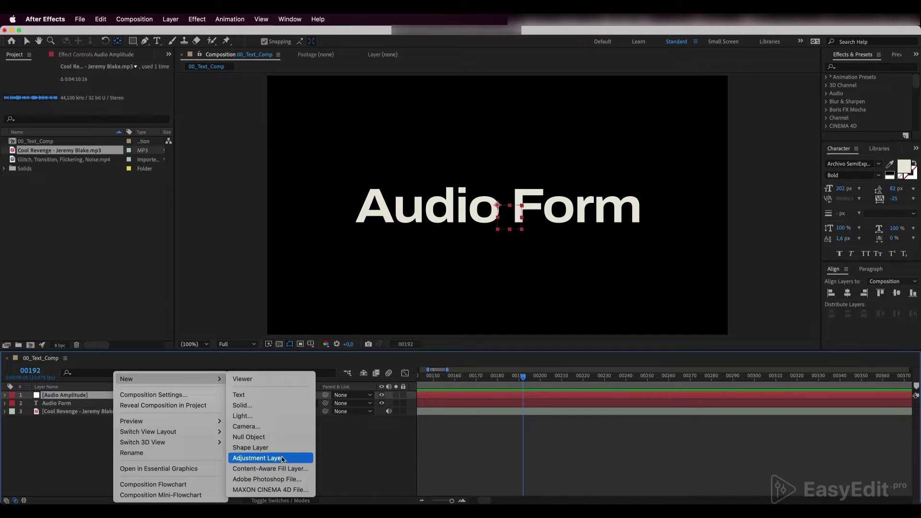
left_click(281, 458)
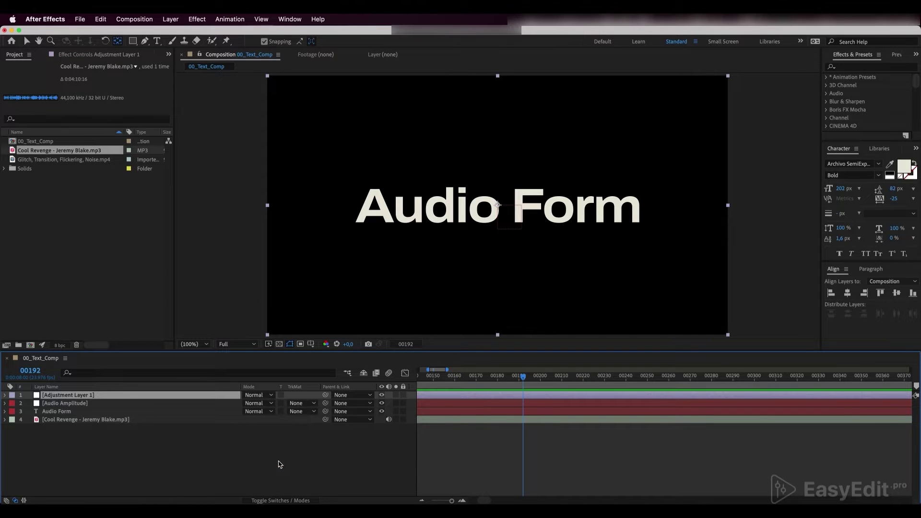
key("Return")
type("Displacement")
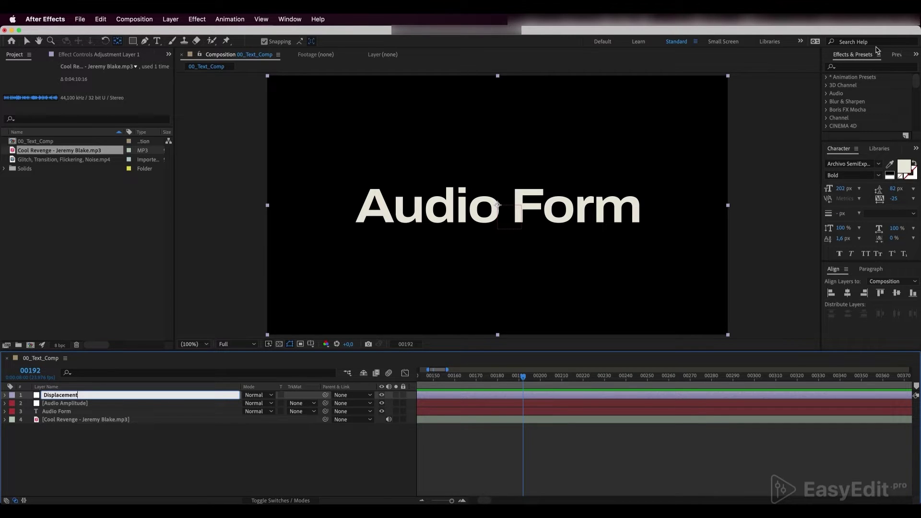
key("Return")
Step: Find the Displacement Map effect and apply it to the Displacement adjustment layer
left_click(868, 66)
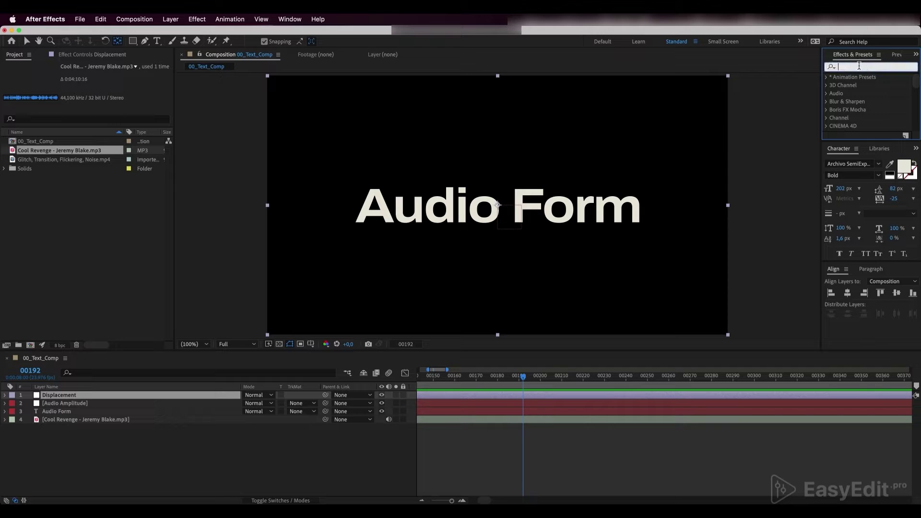
type("displace")
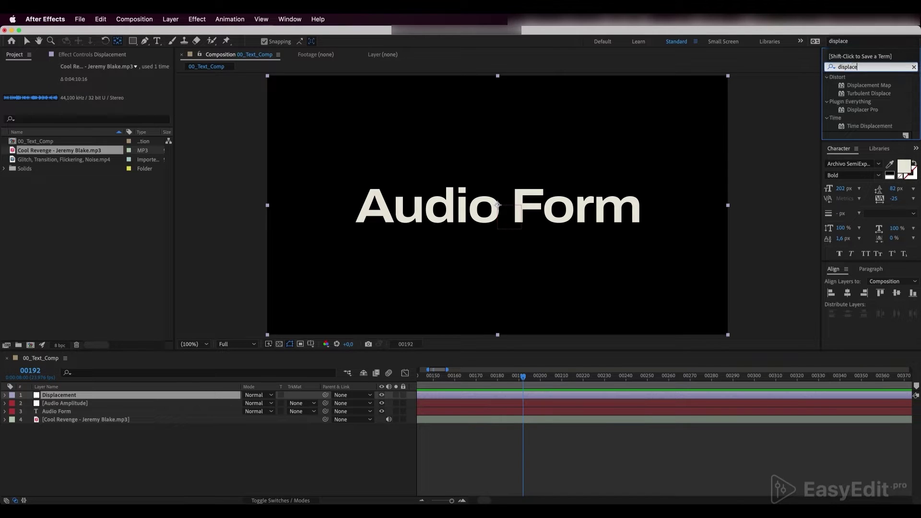
type("me")
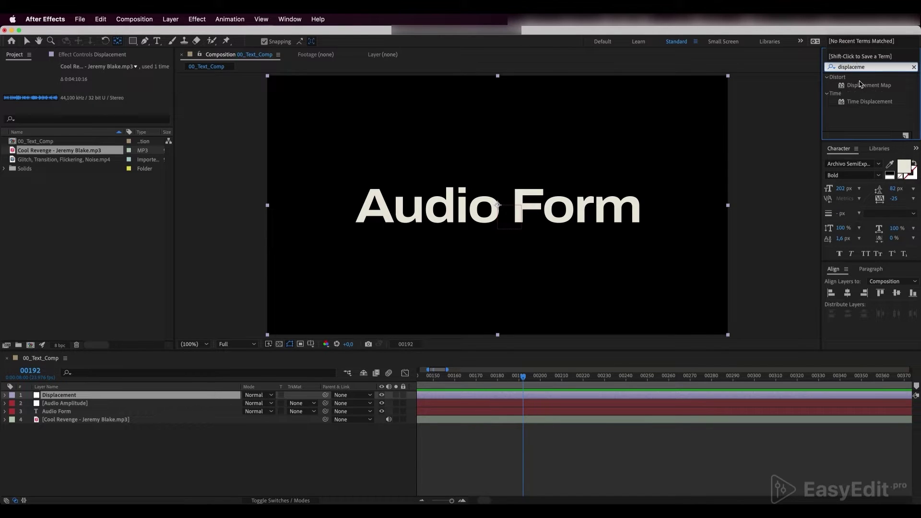
left_click(864, 85)
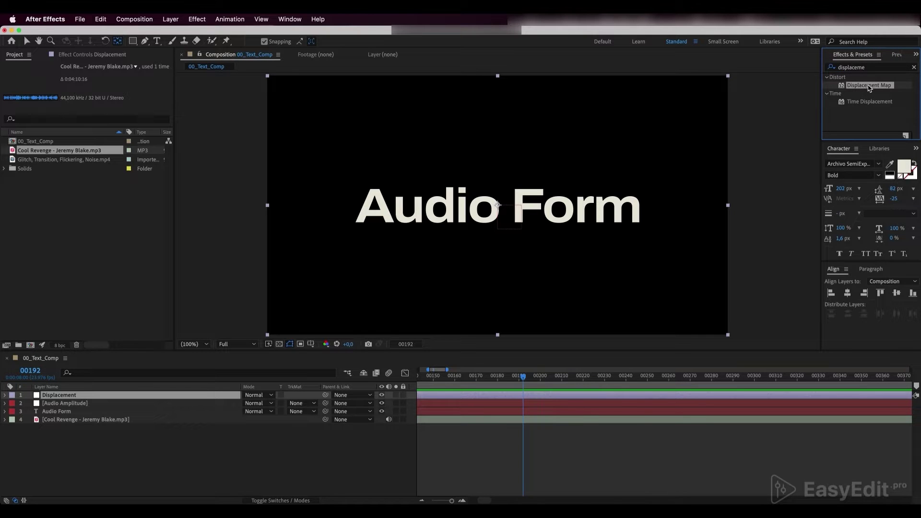
left_click_drag(870, 88, 71, 397)
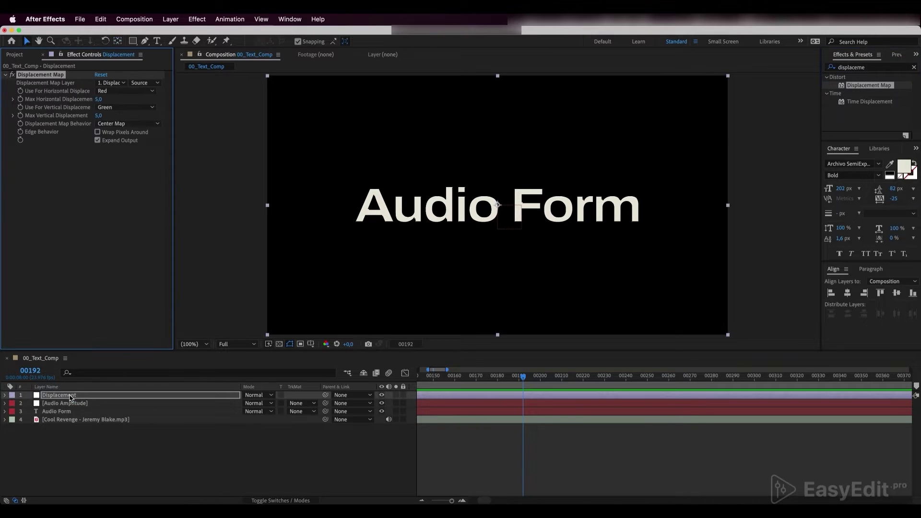
Step: Place the Glitch, Transition, Flickering, Noise.mp4 clip directly beneath the Displacement layer and preview it from the start of the composition
left_click(13, 54)
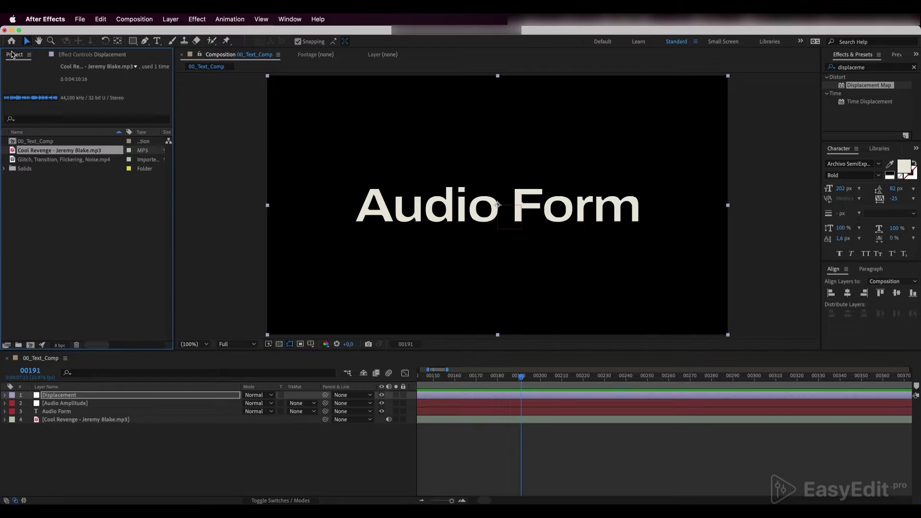
left_click(48, 160)
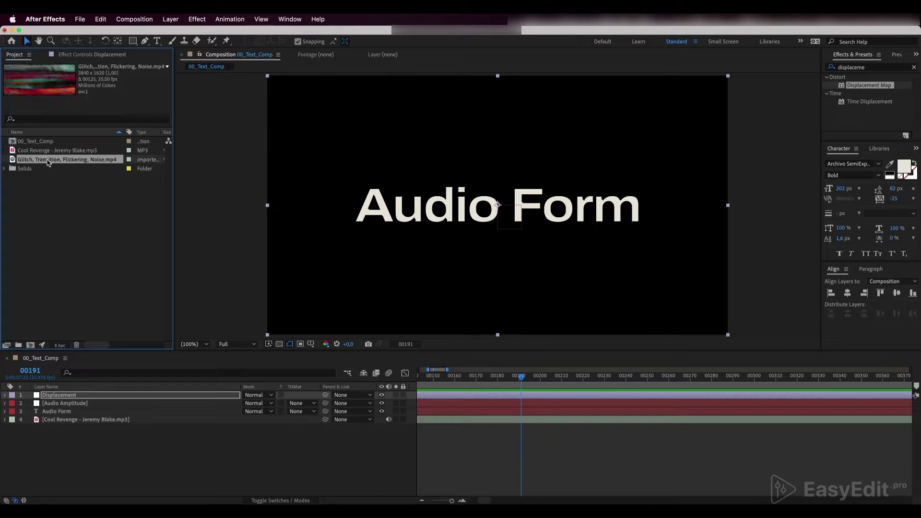
left_click_drag(49, 162, 71, 400)
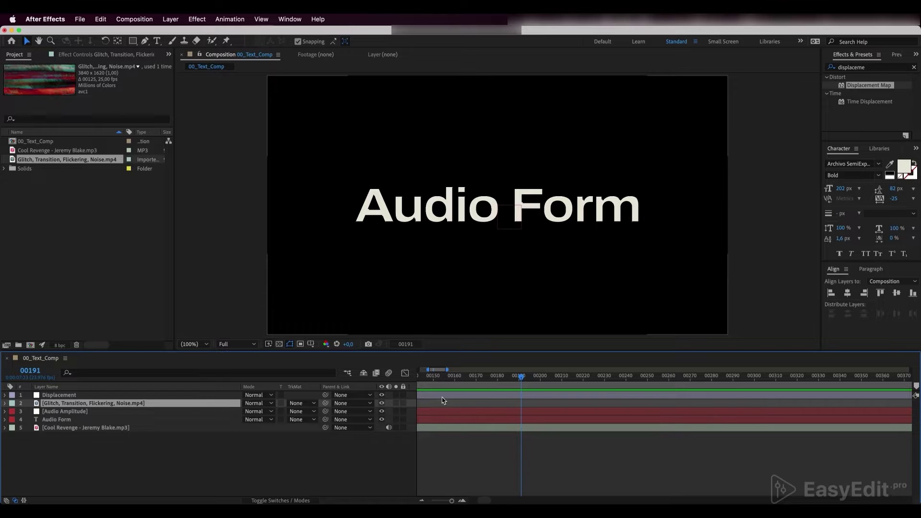
left_click_drag(437, 369, 428, 369)
left_click_drag(487, 377, 416, 384)
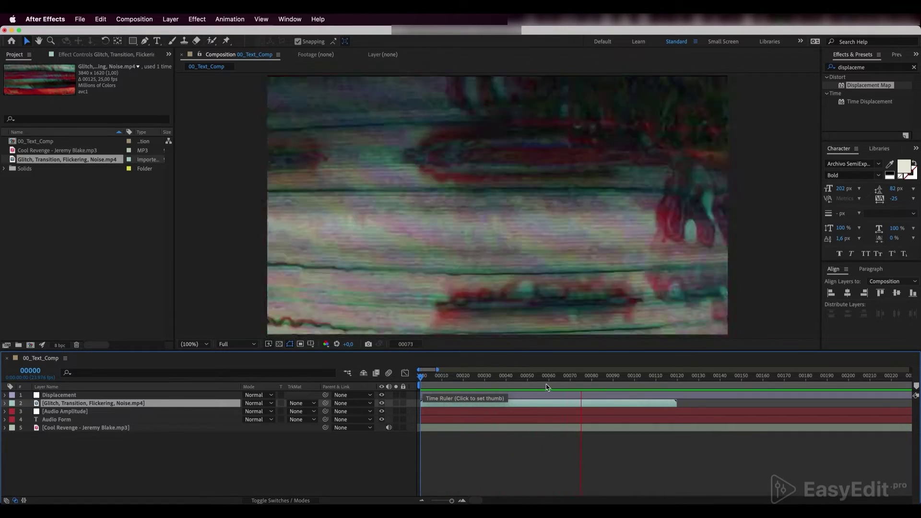
key("space")
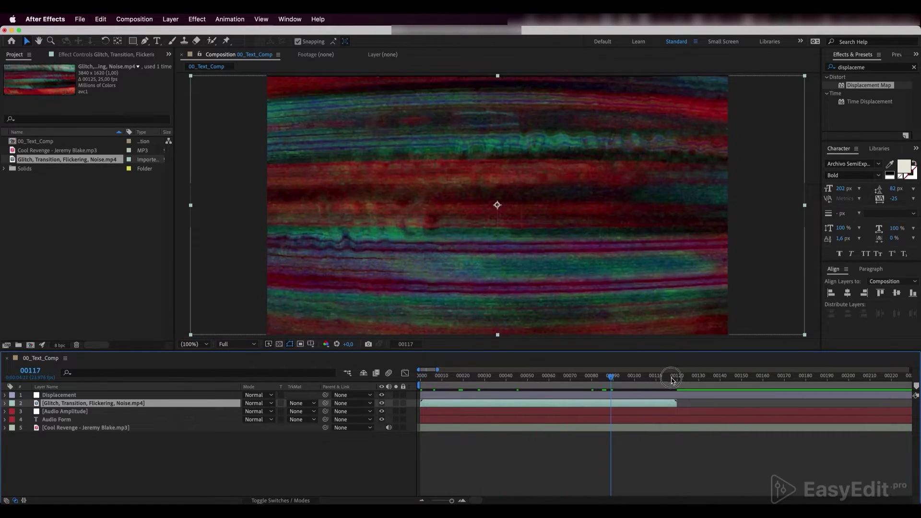
Step: Move the playhead to the end of the glitch clip at frame 119 and enable time remapping on that layer
left_click_drag(673, 384, 676, 384)
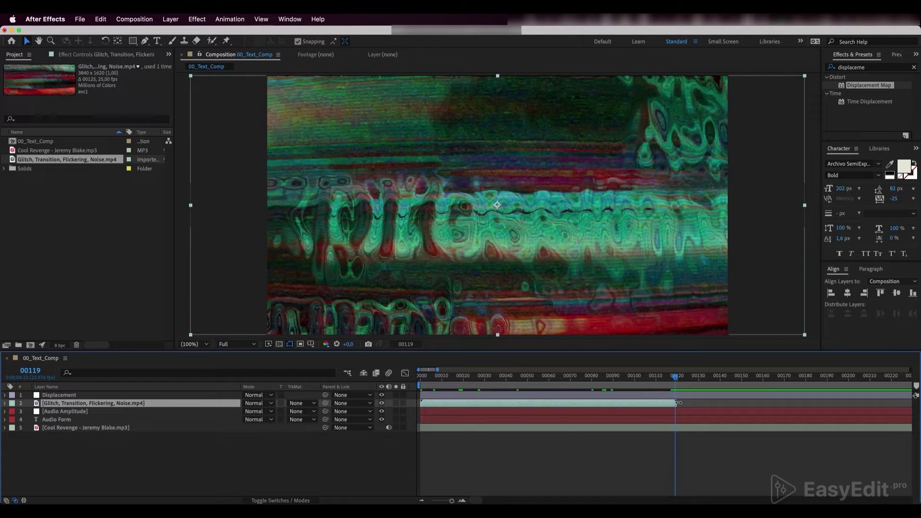
right_click(180, 407)
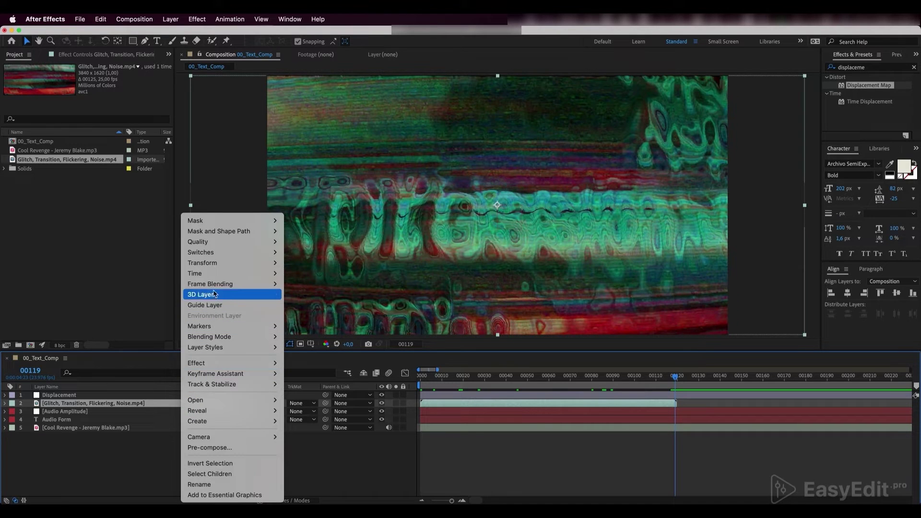
mouse_move(214, 282)
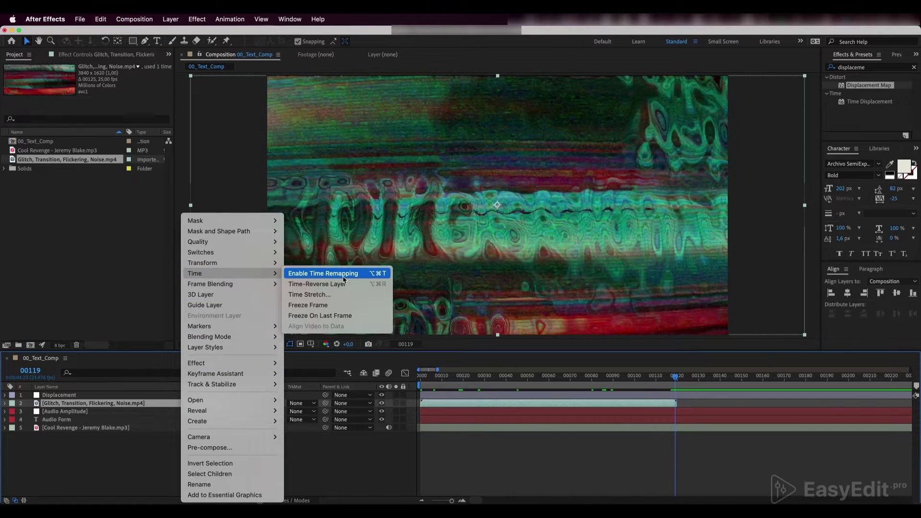
left_click(348, 278)
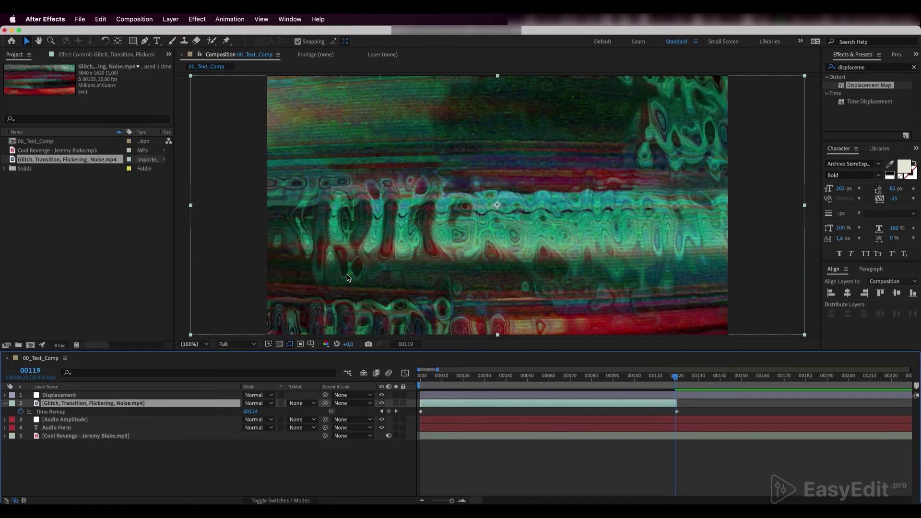
Step: Add a loopOut() expression to the glitch layer's Time Remap property
left_click(20, 412, "alt")
type("loop")
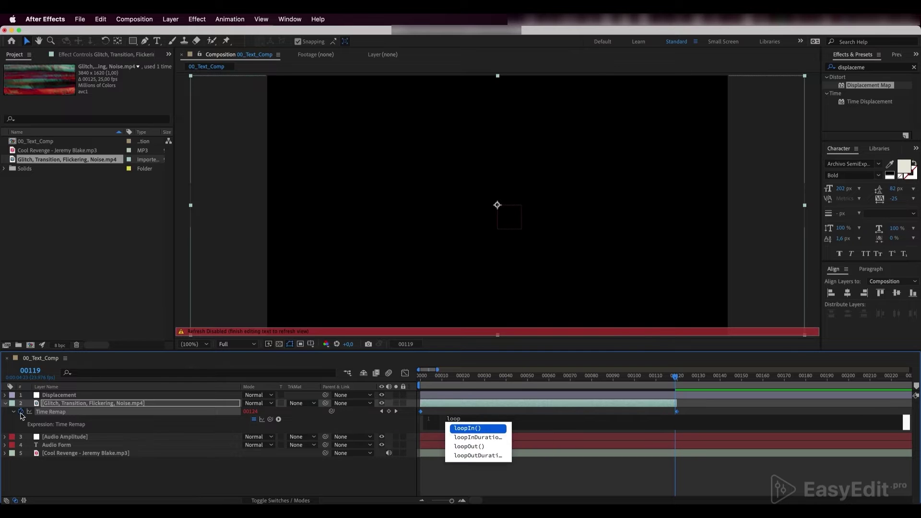
left_click(473, 448)
left_click(550, 488)
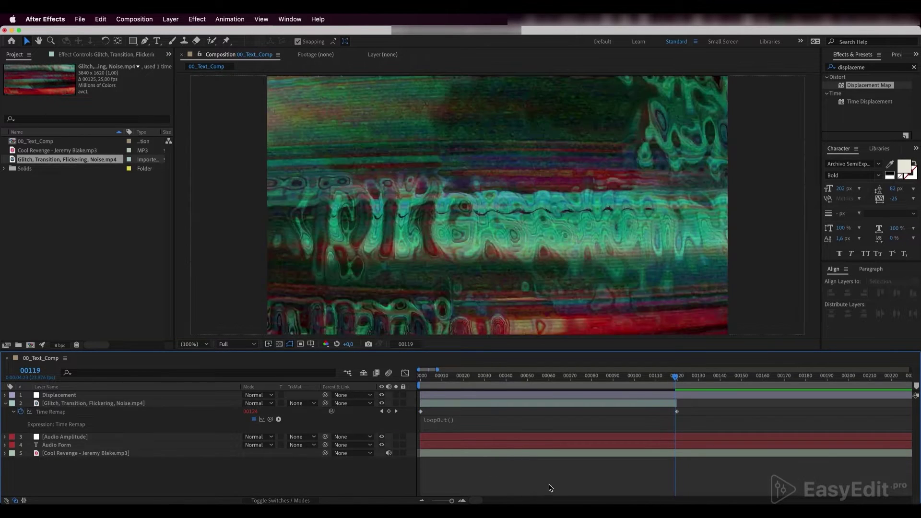
Step: Extend the end of the glitch layer to about frame 400 and collapse its properties
key("minus")
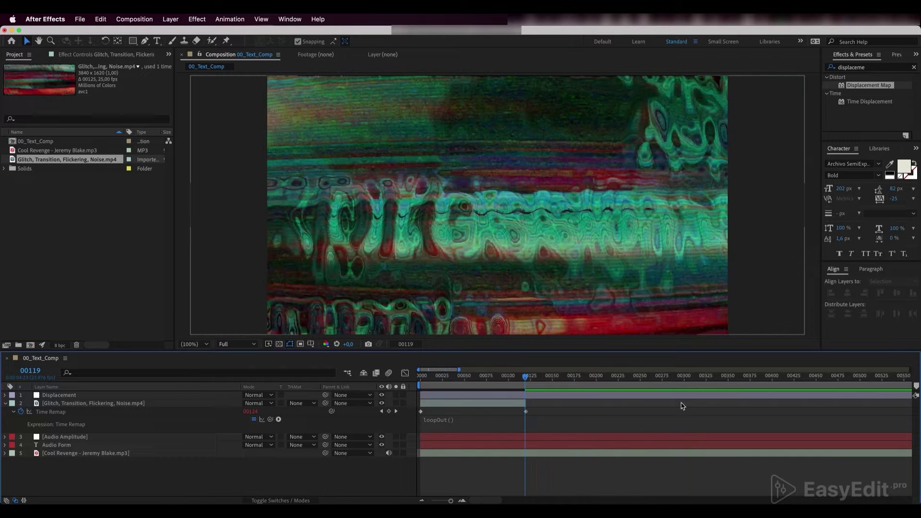
left_click_drag(526, 403, 750, 406)
left_click_drag(526, 376, 509, 394)
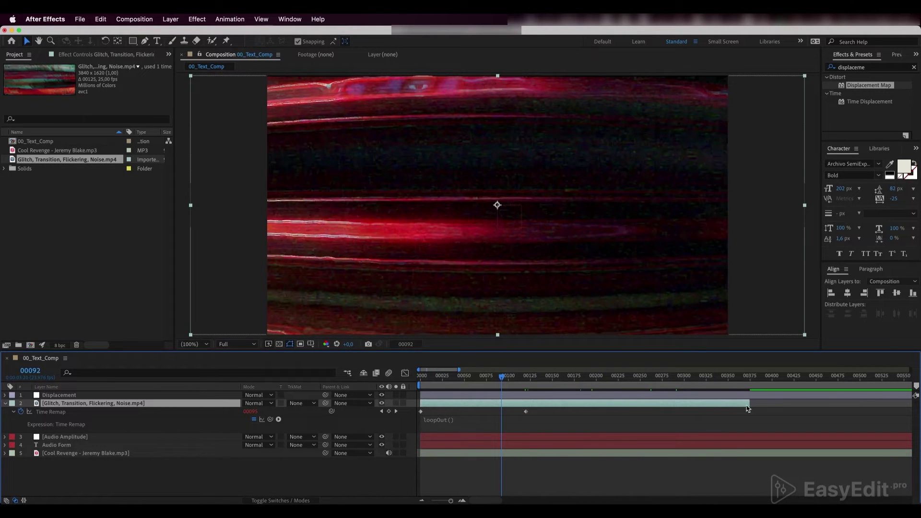
left_click_drag(747, 409, 778, 404)
key("u")
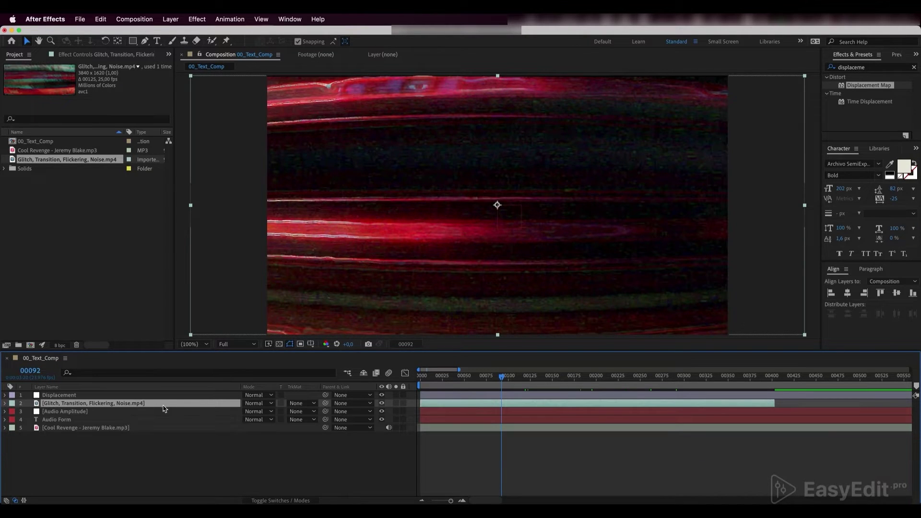
Step: Hide the glitch video layer and set it as the Displacement Map Layer in the Displacement layer's effect
left_click(383, 404)
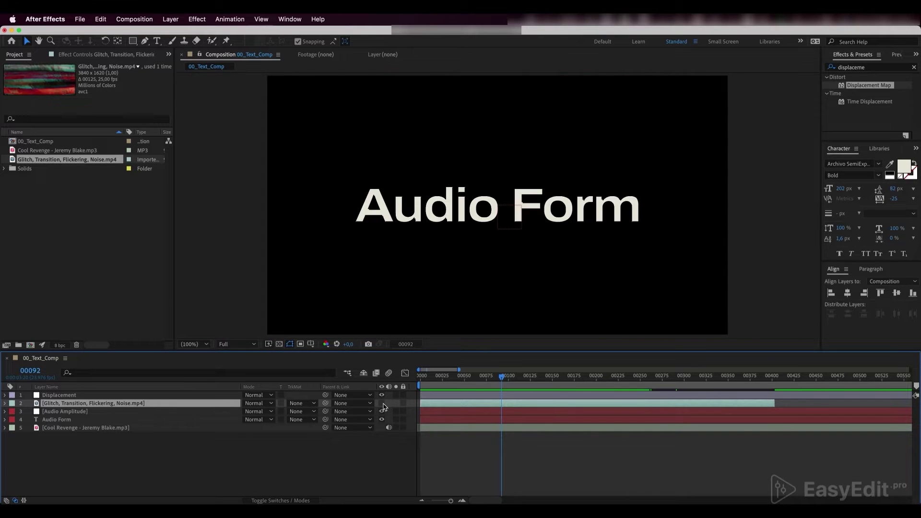
left_click(115, 398)
key("e")
left_click(95, 405)
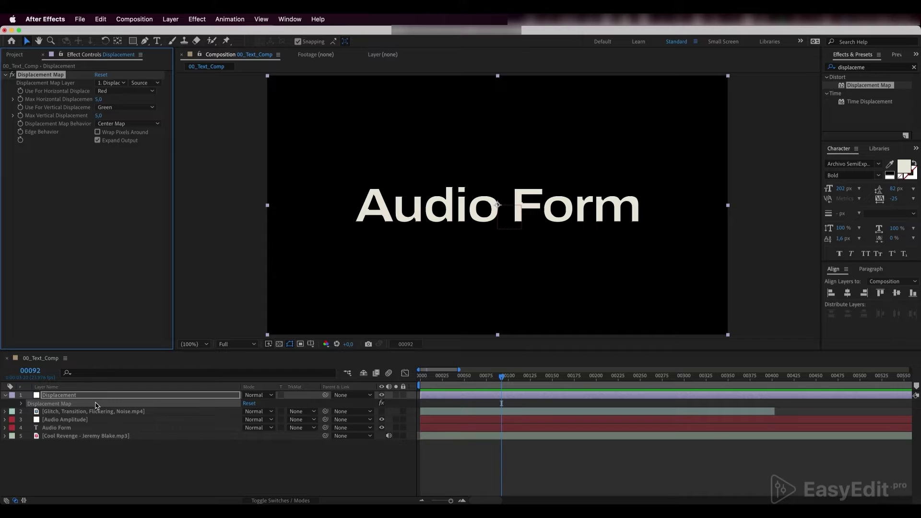
left_click(111, 84)
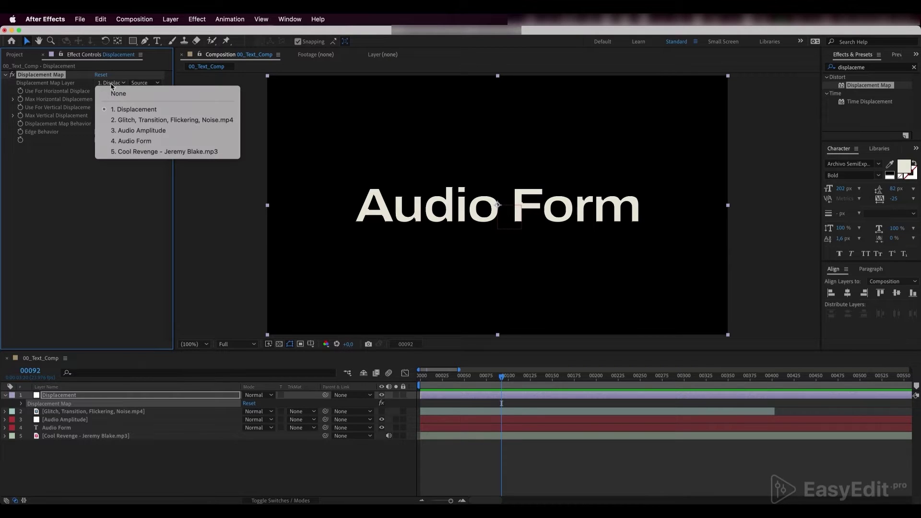
left_click(135, 120)
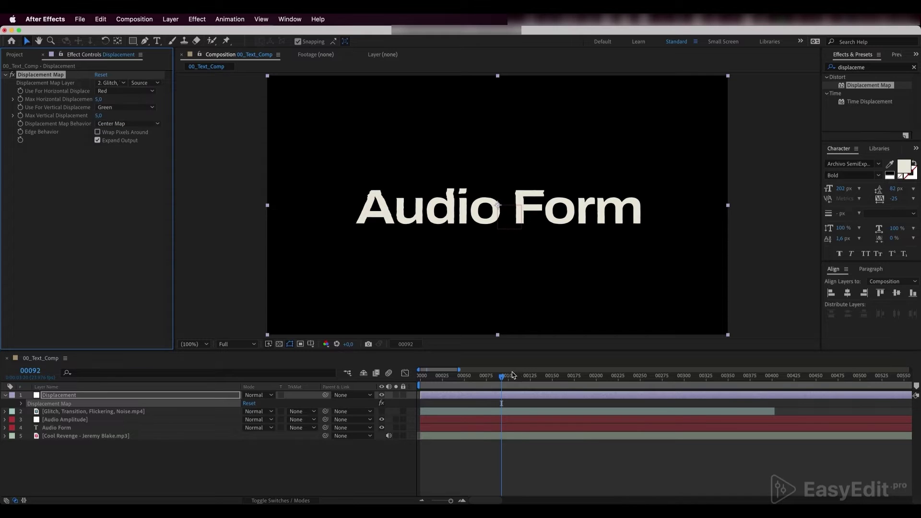
Step: Preview the displaced text from the start of the composition and stop at frame 123
left_click_drag(502, 378, 465, 378)
key("space")
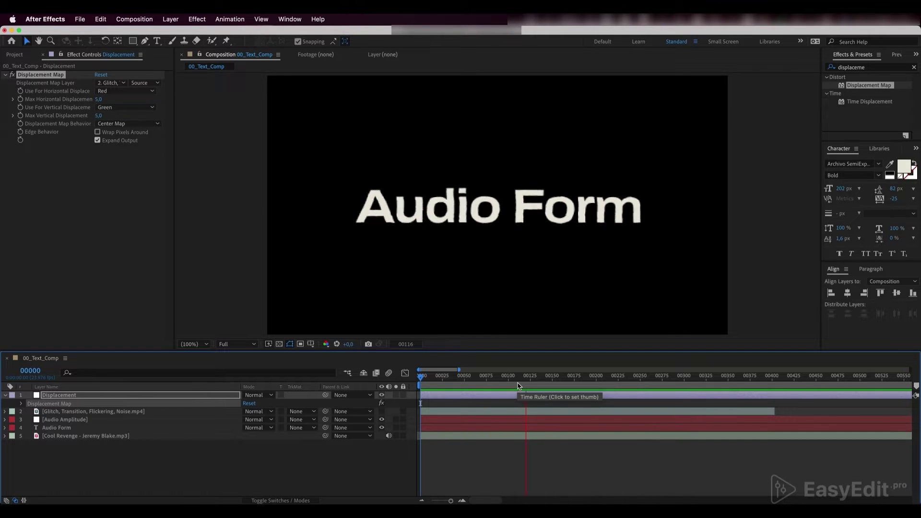
left_click(528, 386)
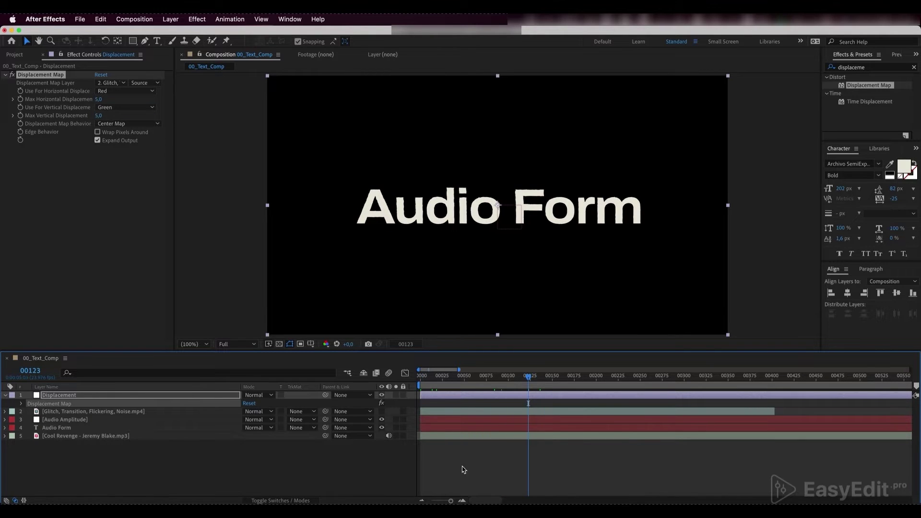
Step: Expand the Displacement Map properties and enable expressions on Max Horizontal Displacement and Max Vertical Displacement
left_click(22, 405)
left_click(63, 446)
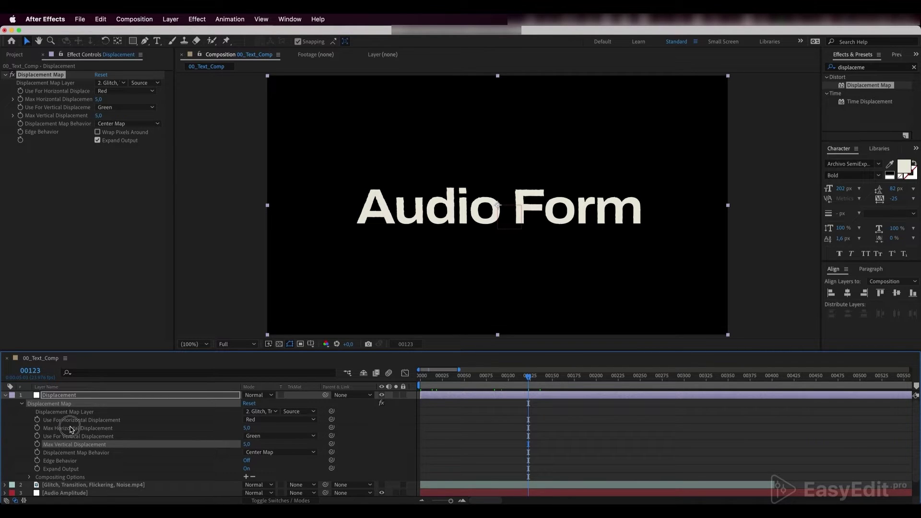
left_click(75, 429)
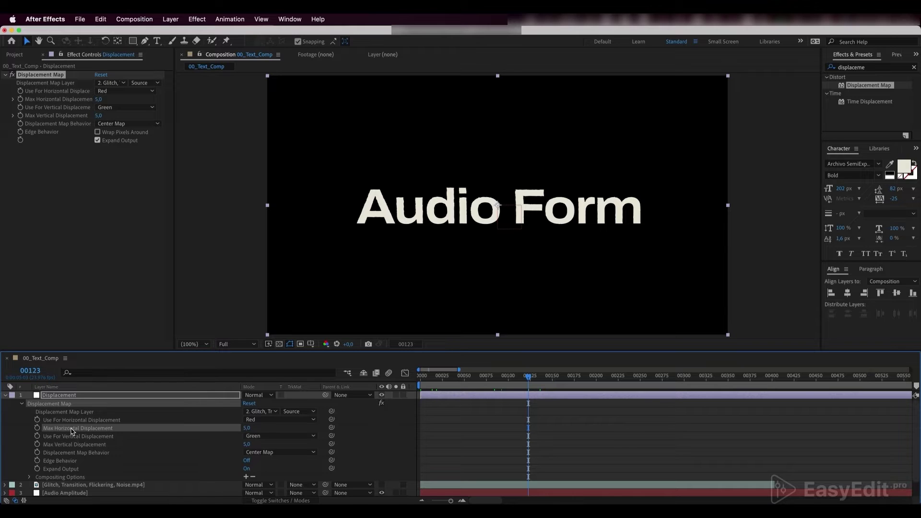
left_click(37, 428, "alt")
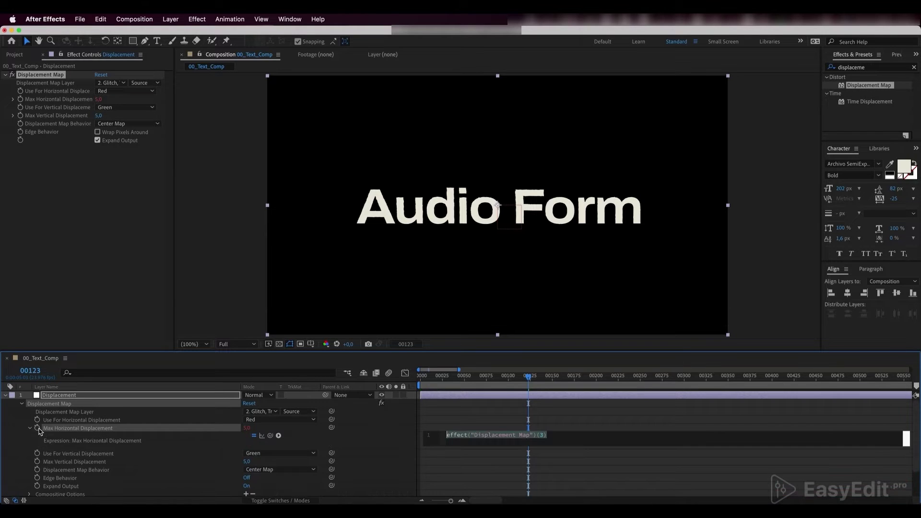
left_click(37, 462, "alt")
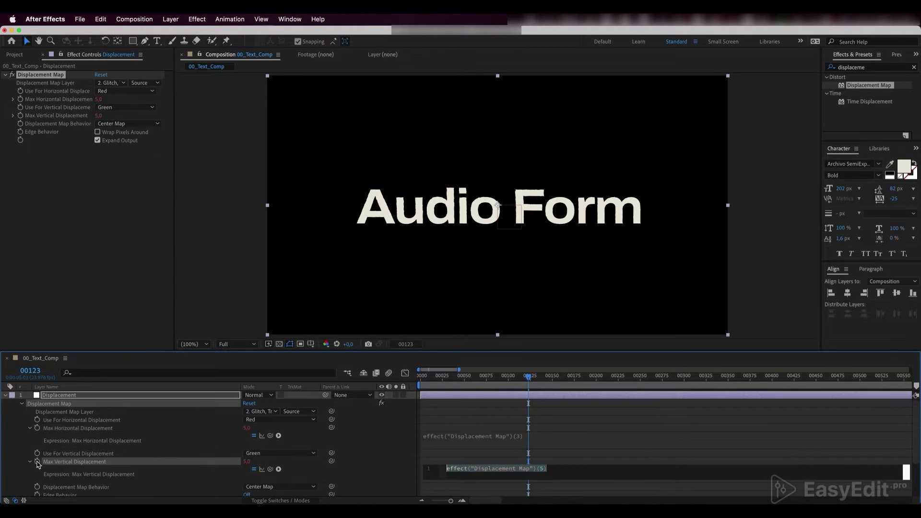
Step: Link the Max Vertical and Max Horizontal Displacement expressions to the Both Channels Slider on the Audio Amplitude layer
scroll(93, 453, "down", 3)
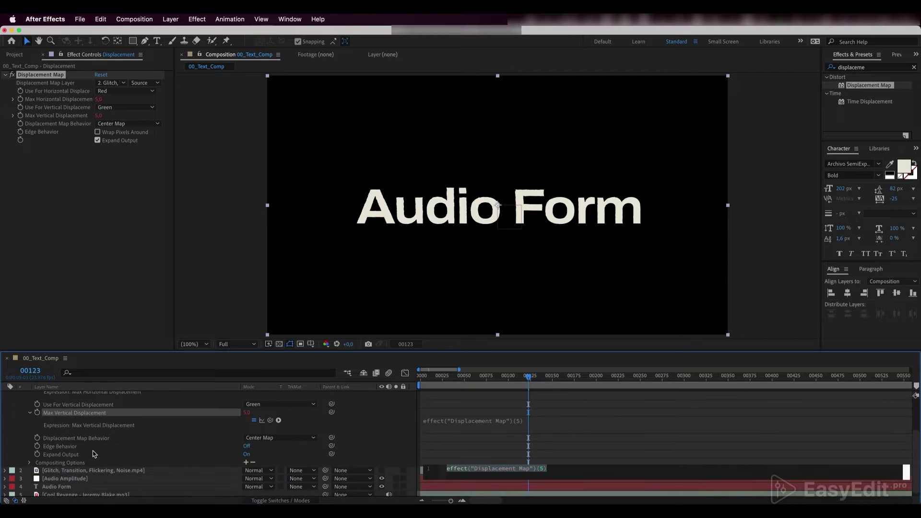
left_click(76, 479)
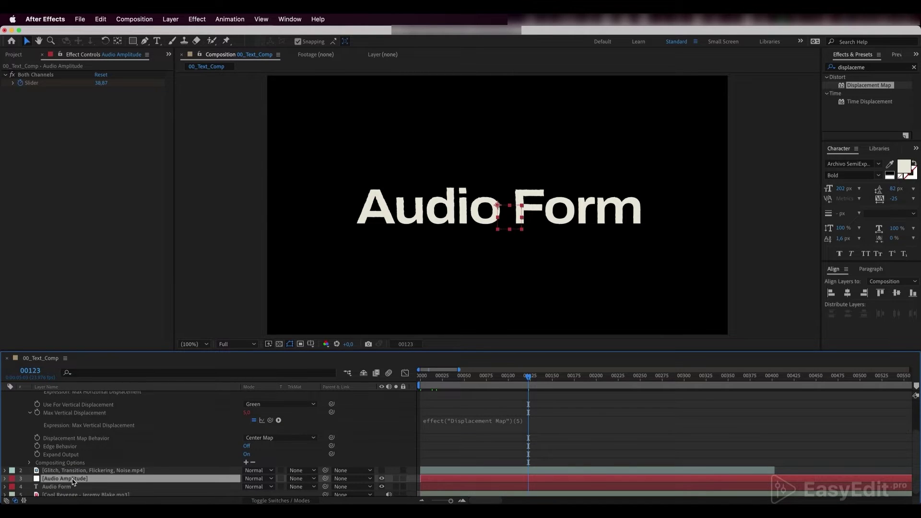
key("u")
scroll(69, 482, "down", 1)
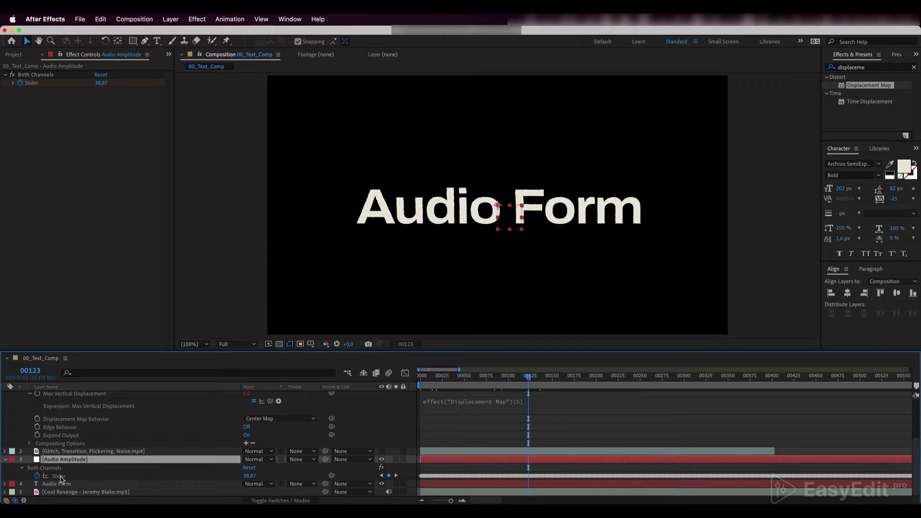
scroll(107, 411, "up", 1)
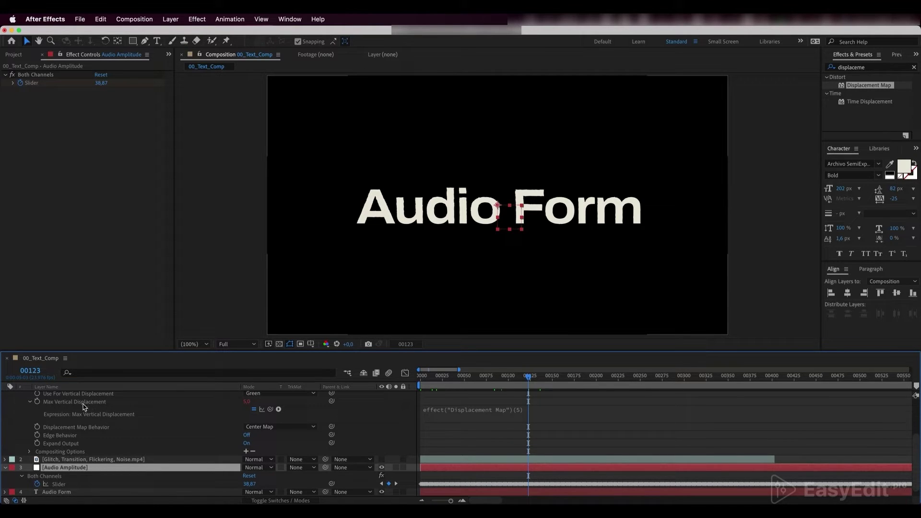
left_click_drag(270, 411, 76, 487)
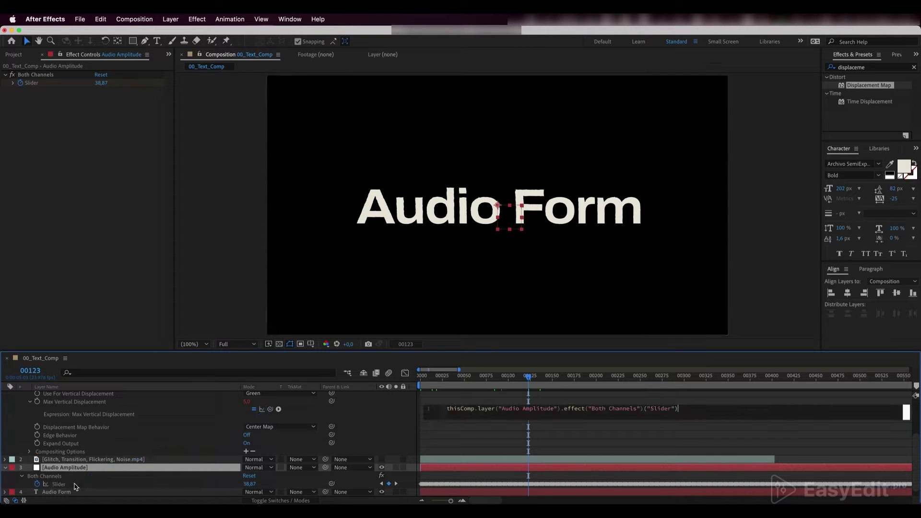
left_click(18, 414)
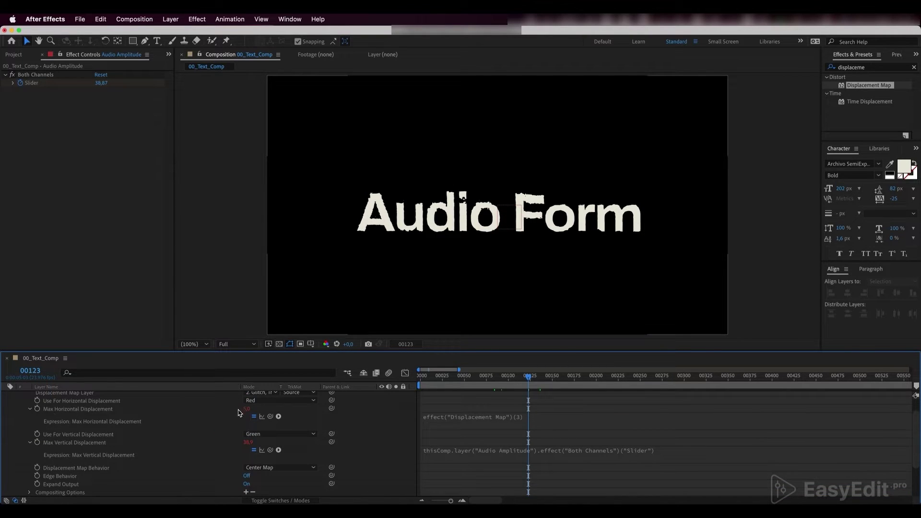
left_click(259, 421)
left_click_drag(259, 421, 69, 480)
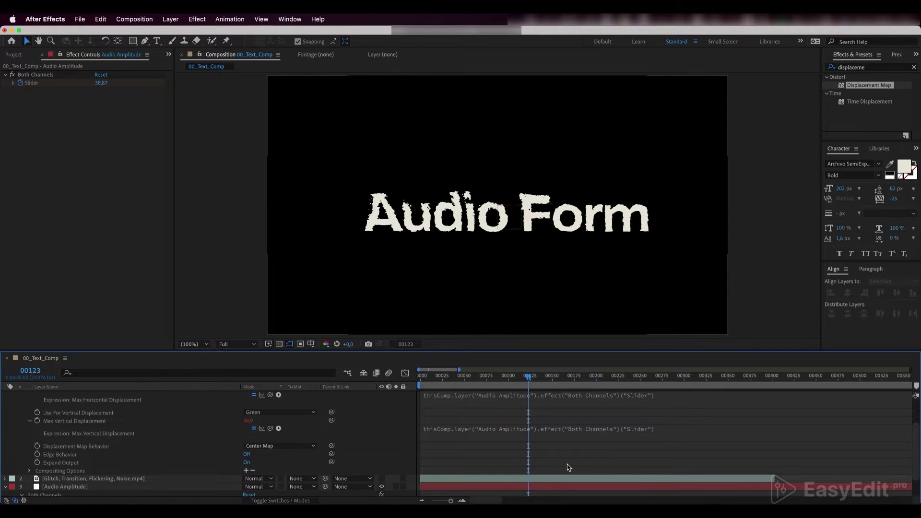
Step: Preview the audio-driven text distortion from frame 0
left_click(496, 379)
left_click(318, 384)
key("Home")
key("space")
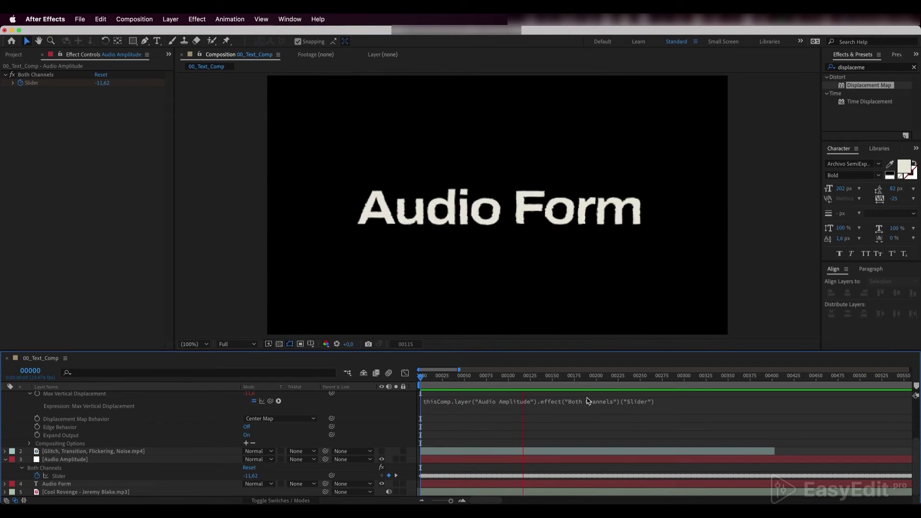
Step: Pre-compose all five layers of the composition into a new composition named Text, moving all attributes into it
left_click(122, 492)
scroll(115, 446, "up", 5)
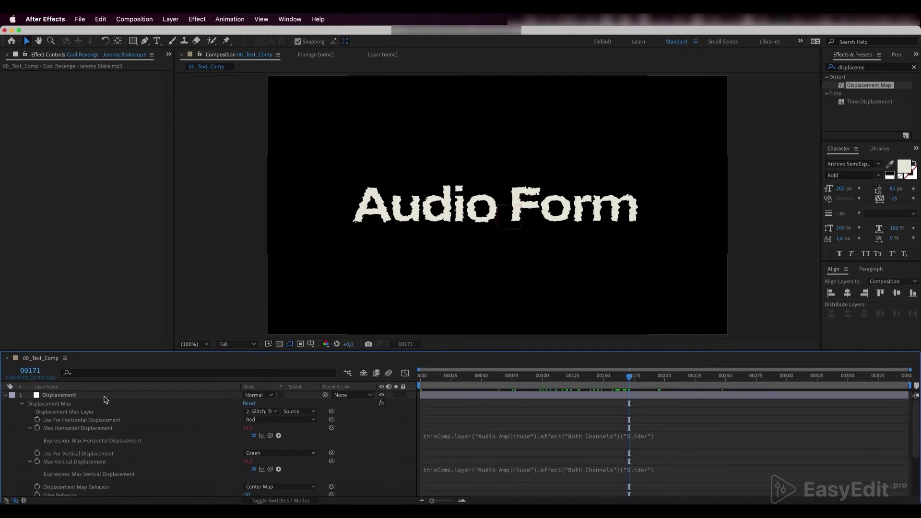
left_click(107, 395, "shift")
key("u")
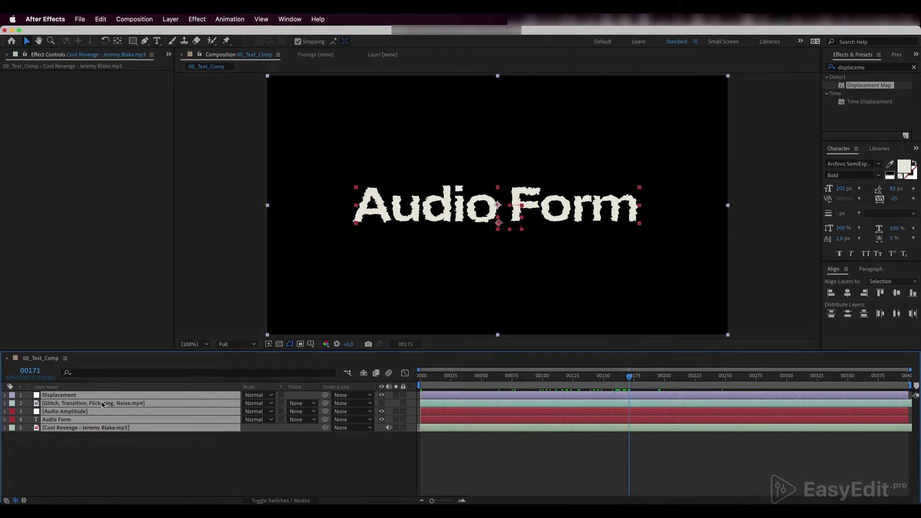
right_click(105, 405)
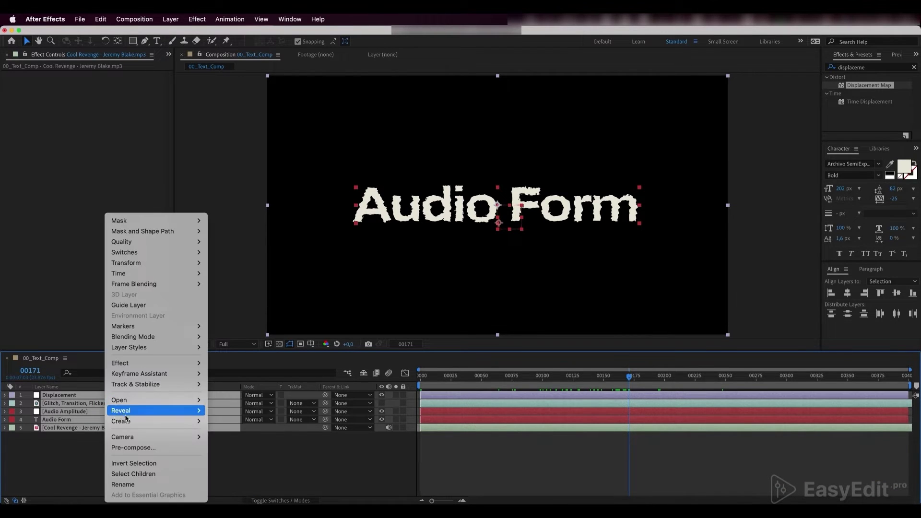
left_click(136, 447)
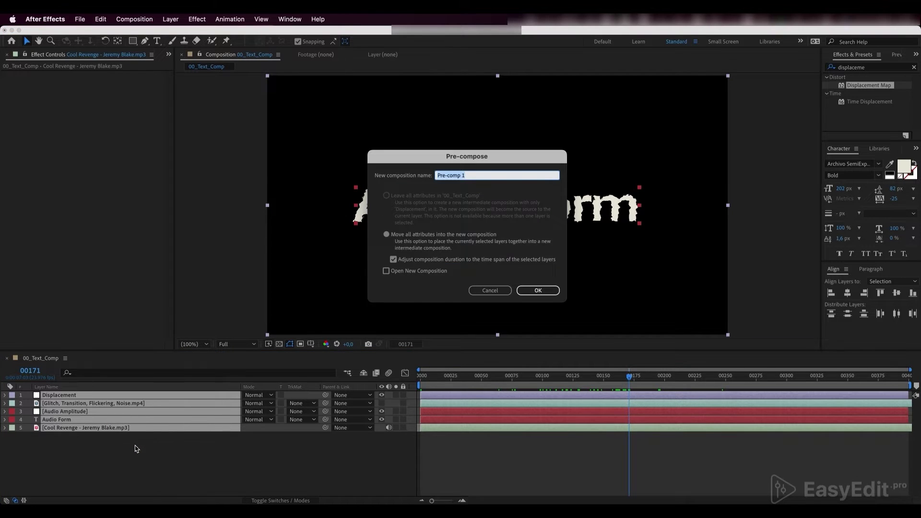
type("Text")
key("Tab")
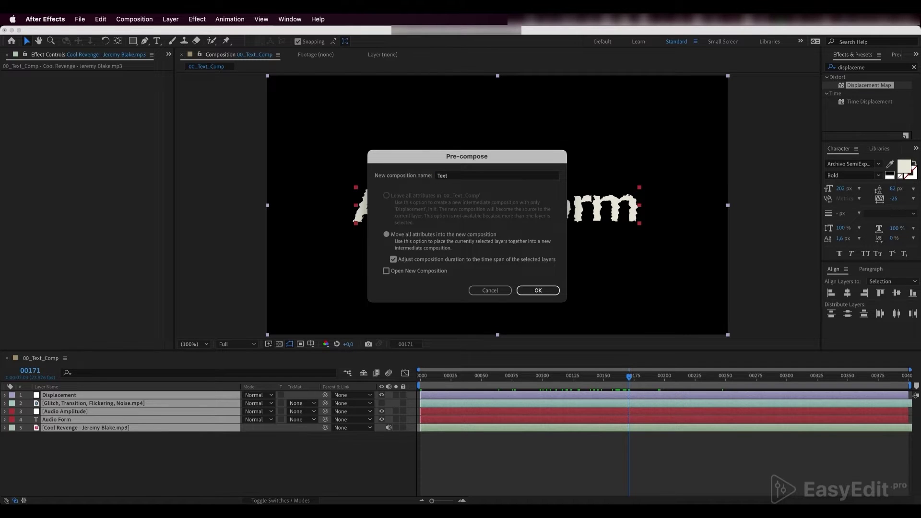
key("Return")
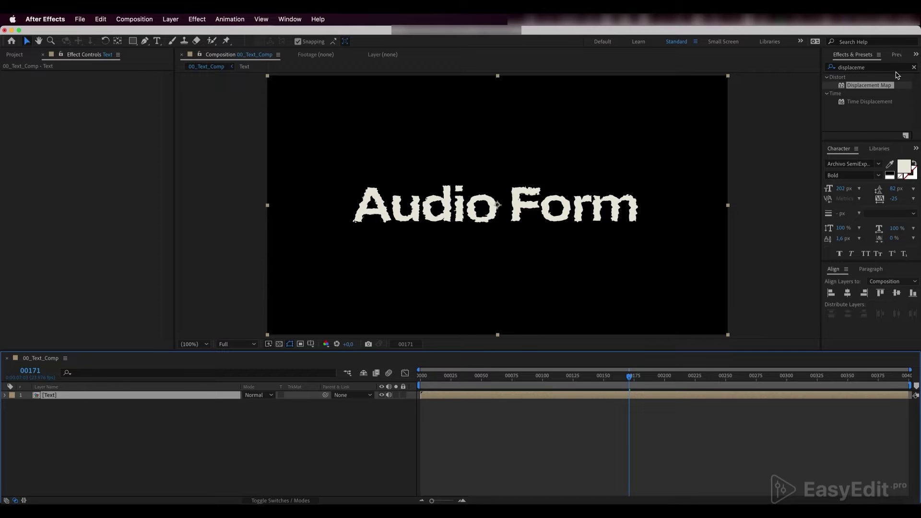
Step: Find the CC Scale Wipe effect and apply it to the Text pre-comp layer
left_click(879, 69)
type("cc sca")
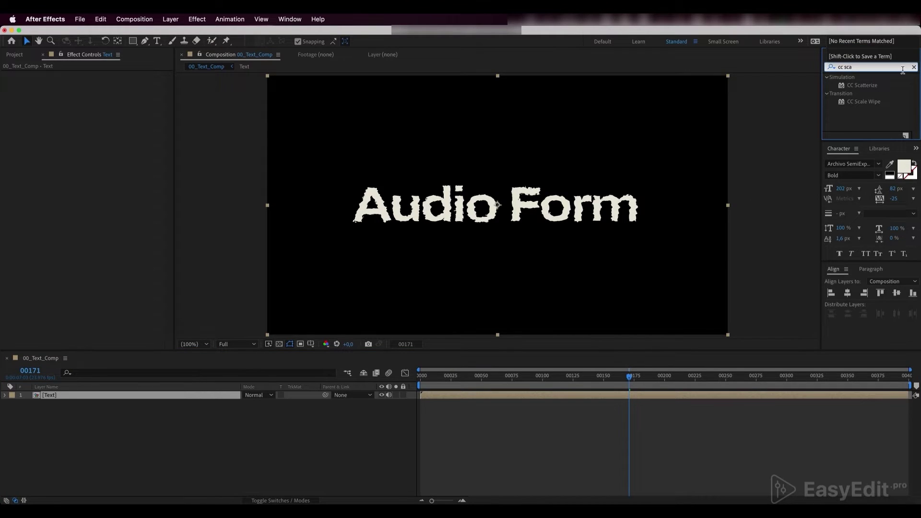
left_click(867, 102)
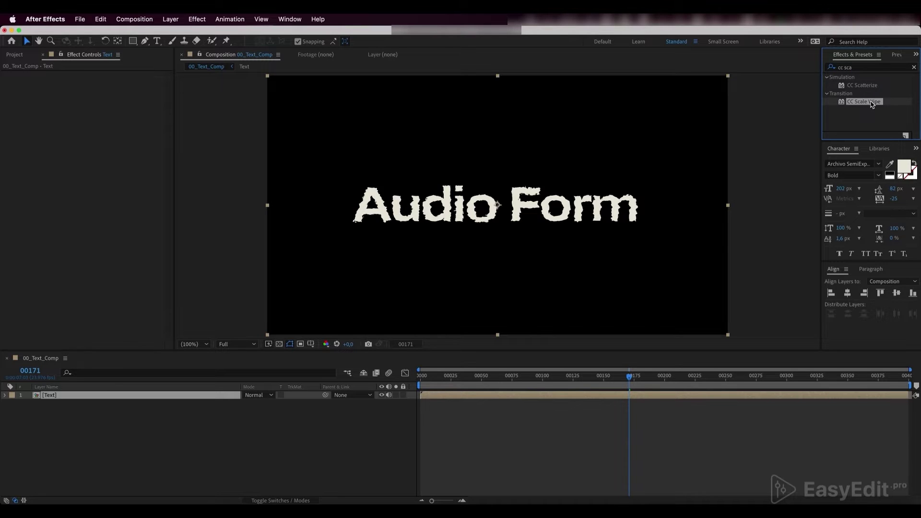
left_click_drag(872, 104, 81, 398)
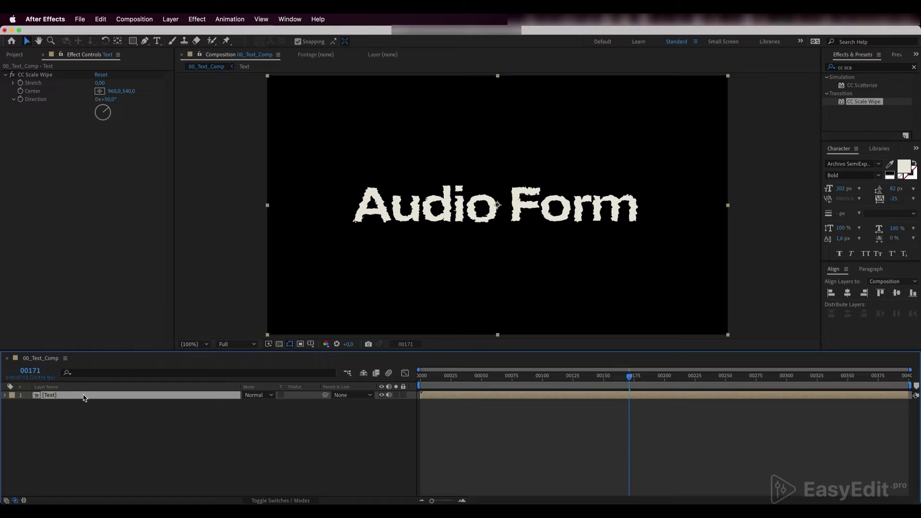
Step: Set the CC Scale Wipe Stretch to 27 and its Direction to 180°
left_click(100, 85)
type("2")
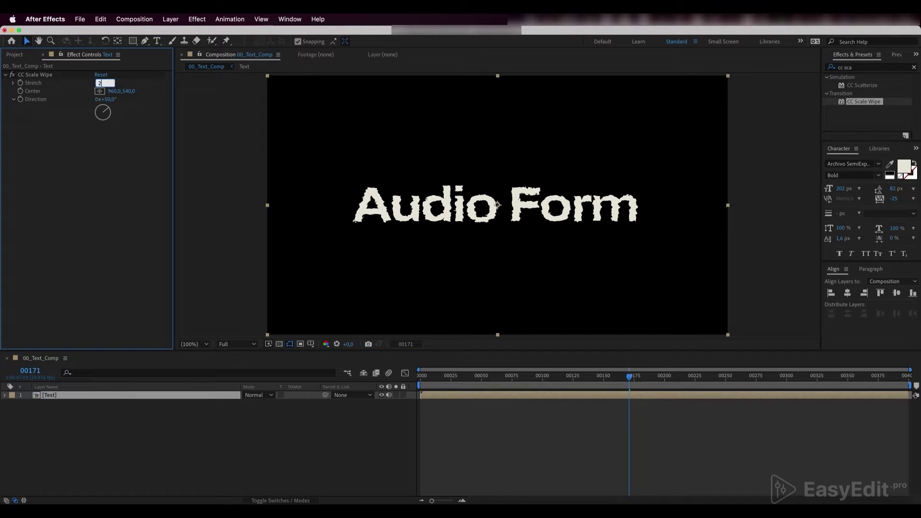
type("7")
key("Return")
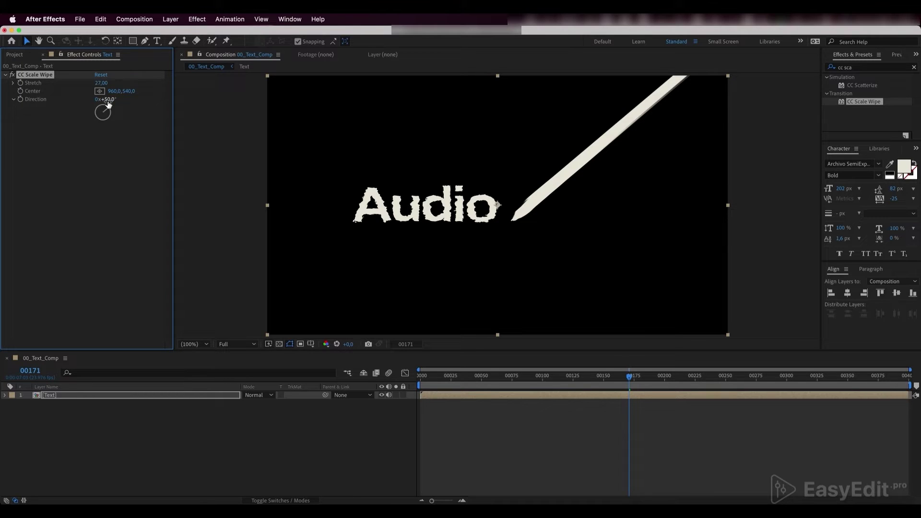
left_click(108, 100)
key("Return")
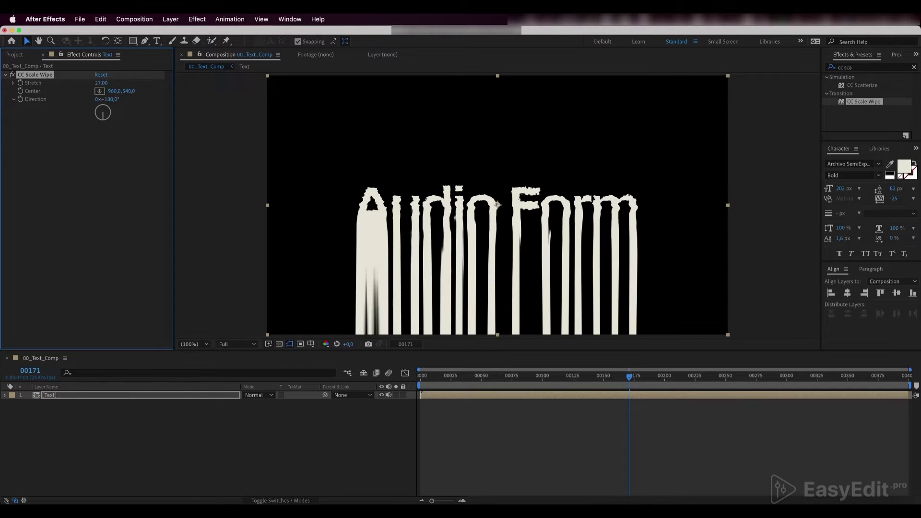
Step: Lower the CC Scale Wipe Center to 960, 584 and preview the stretched text from frame 0
left_click_drag(124, 91, 146, 90)
left_click_drag(629, 377, 420, 378)
left_click(501, 421)
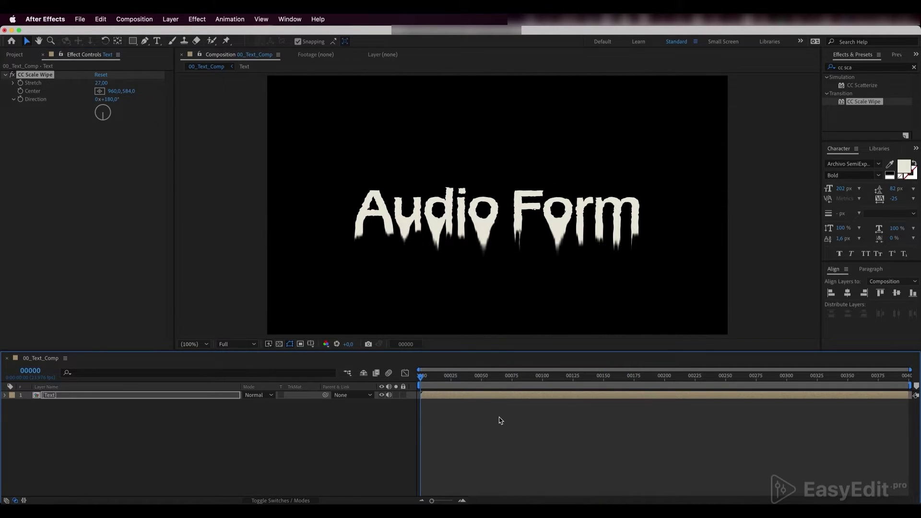
key("space")
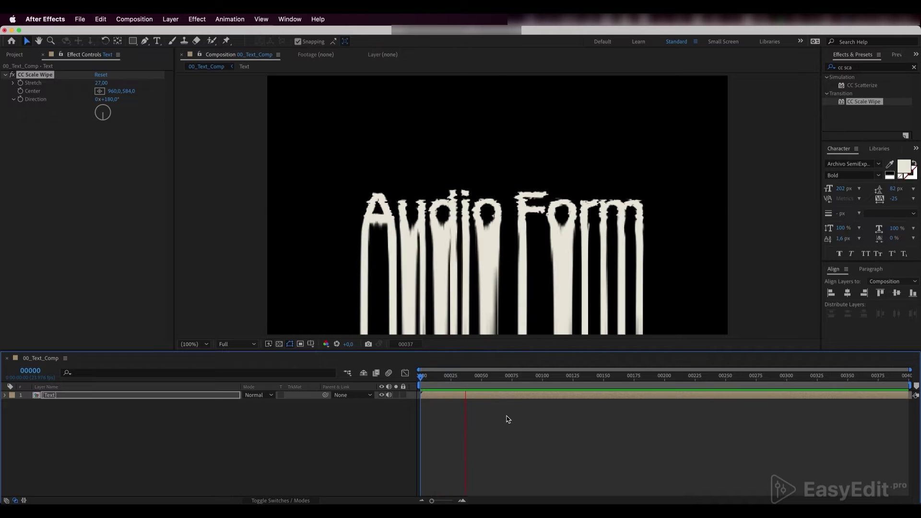
key("space")
Step: Duplicate the CC Scale Wipe effect and set the copy's Direction to 0°
left_click(40, 77)
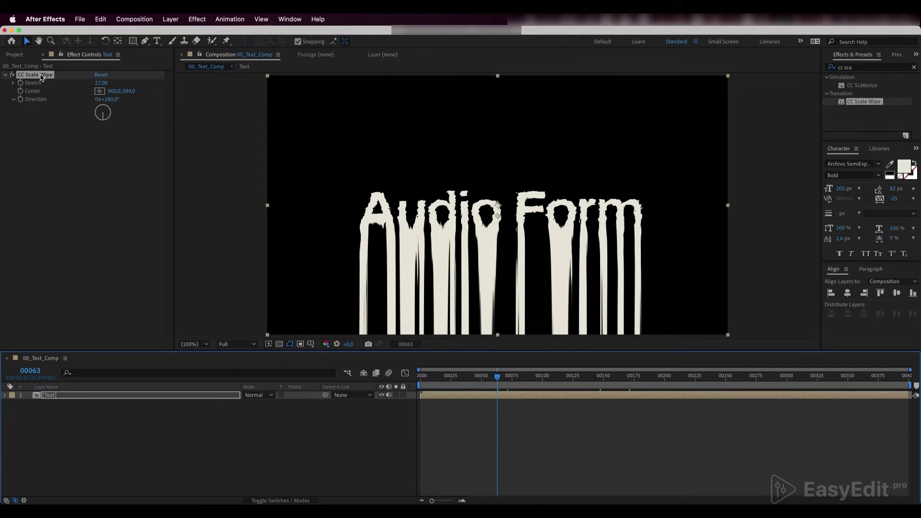
key("super+d")
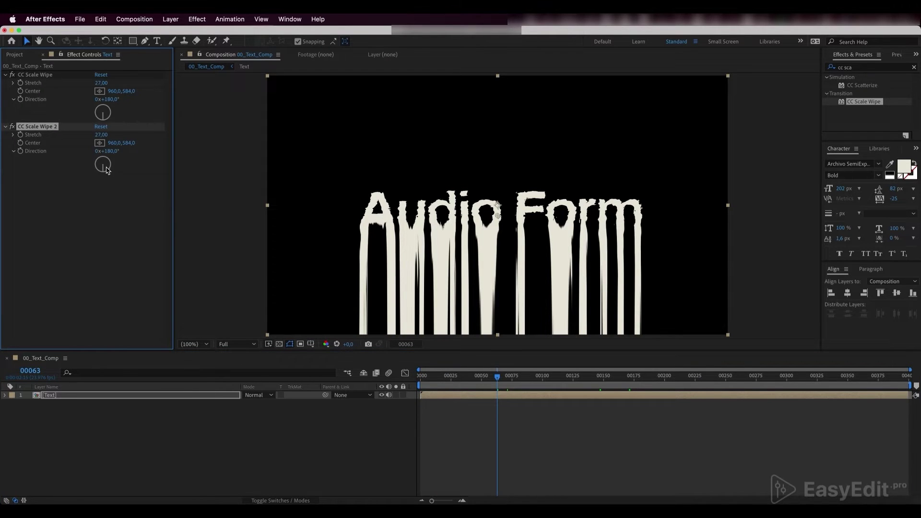
left_click(111, 151)
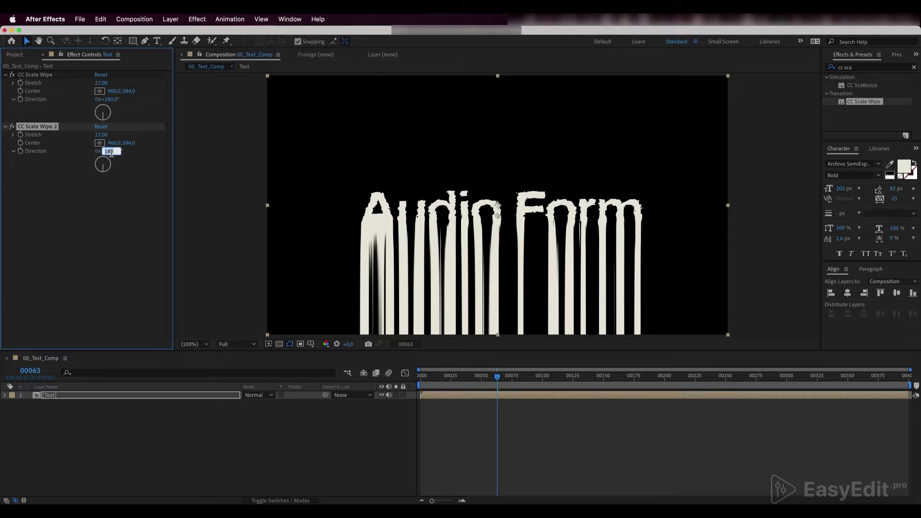
type("0")
key("Return")
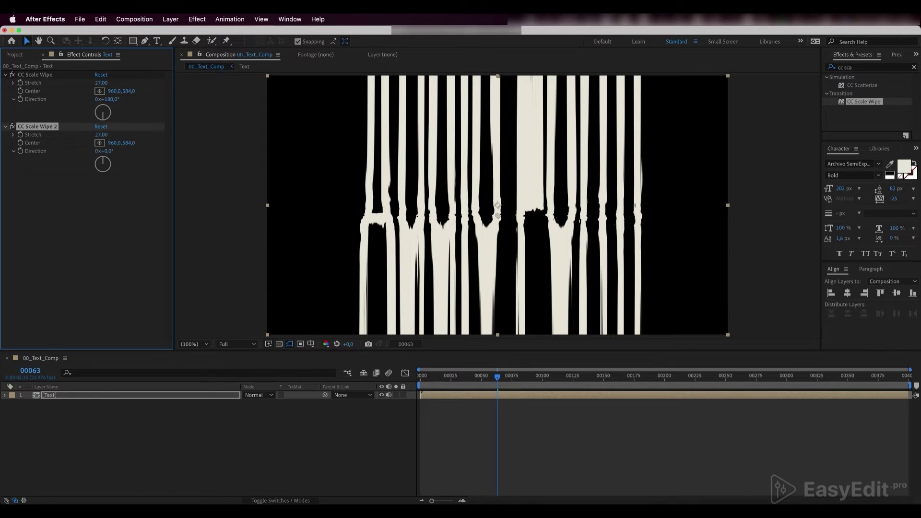
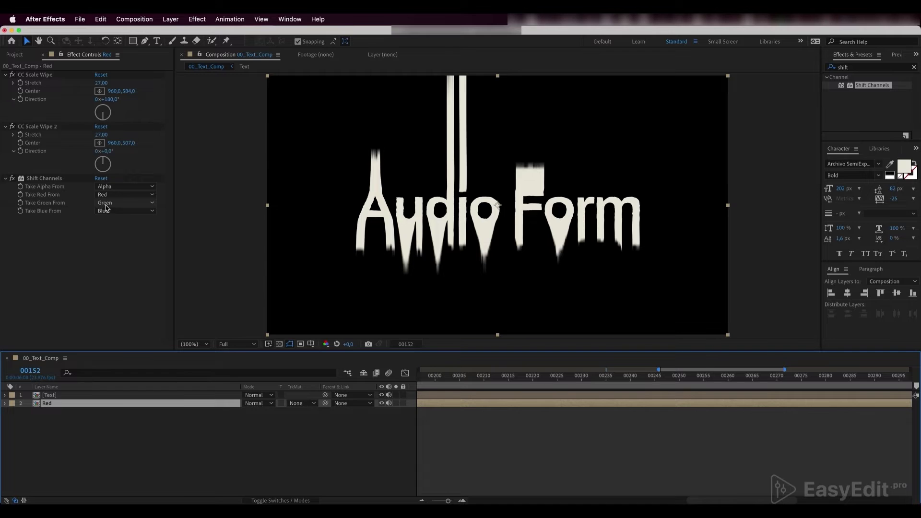
Step: In the Red layer's Shift Channels effect, set Take Green From and Take Blue From to Full Off
left_click(106, 203)
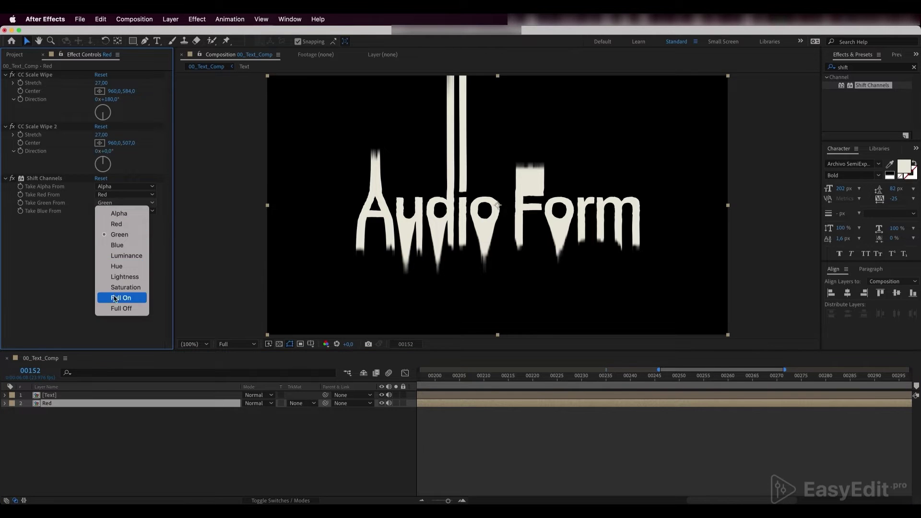
left_click(121, 308)
left_click(106, 212)
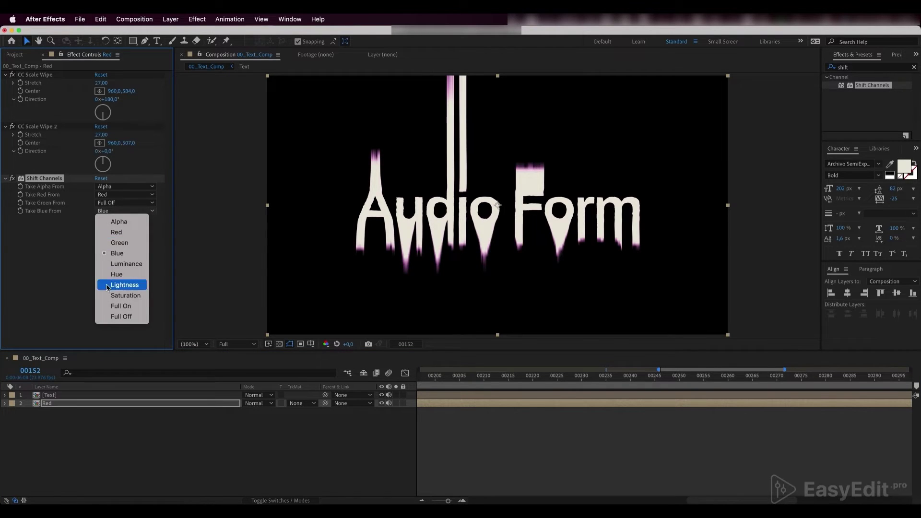
left_click(119, 316)
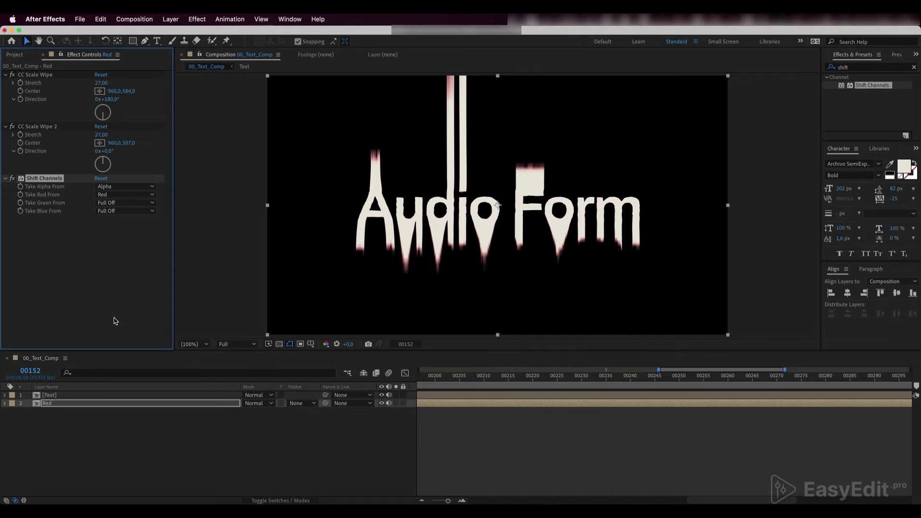
Step: Duplicate the Red layer, place the copy beneath it and rename the copy Green
left_click(57, 404)
key("super+d")
left_click_drag(54, 412, 56, 418)
key("Return")
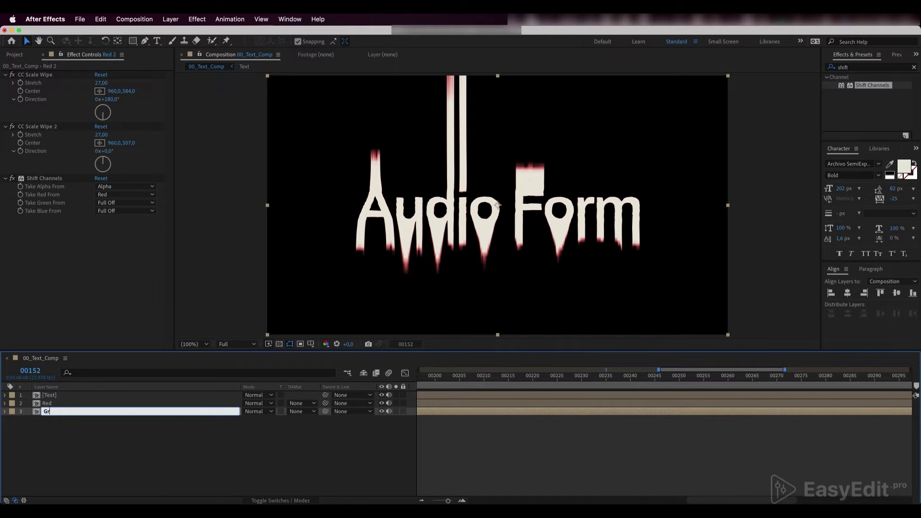
type("Green")
key("Return")
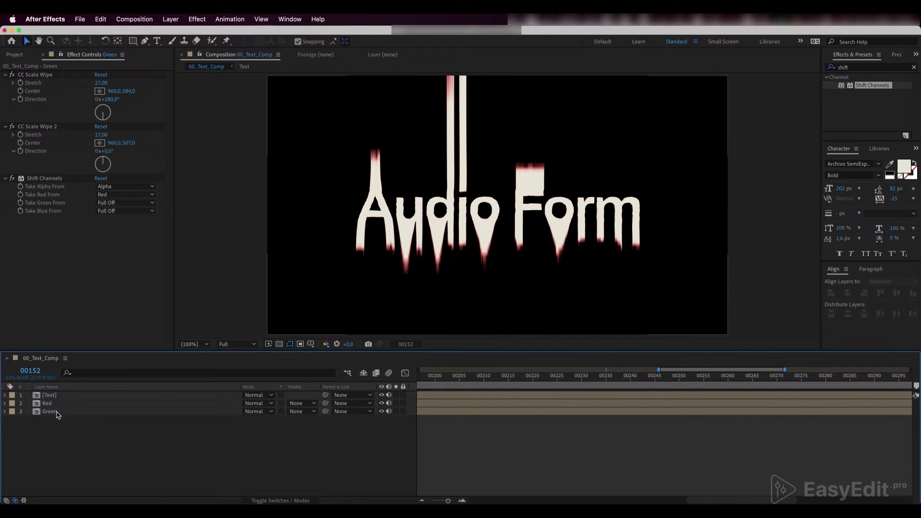
Step: In the Green layer's Shift Channels effect, set Take Red From to Full Off and Take Green From to Green
left_click(114, 195)
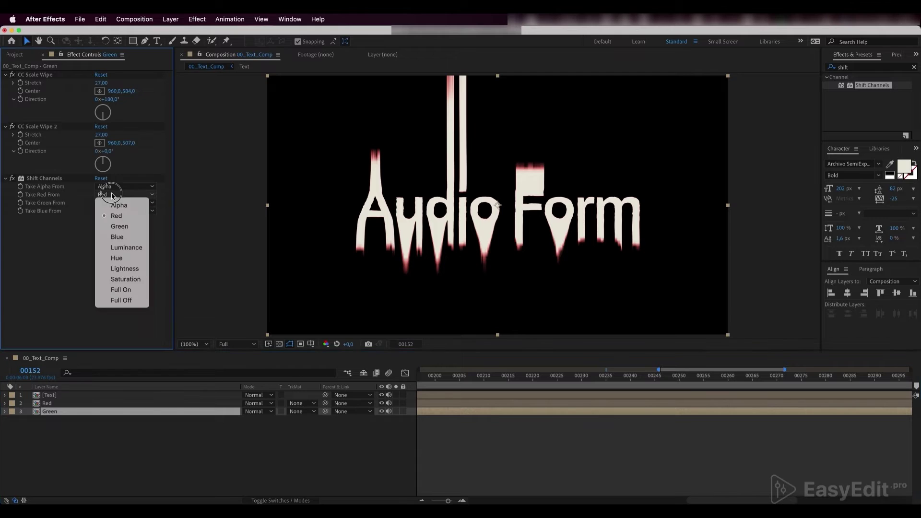
left_click(116, 301)
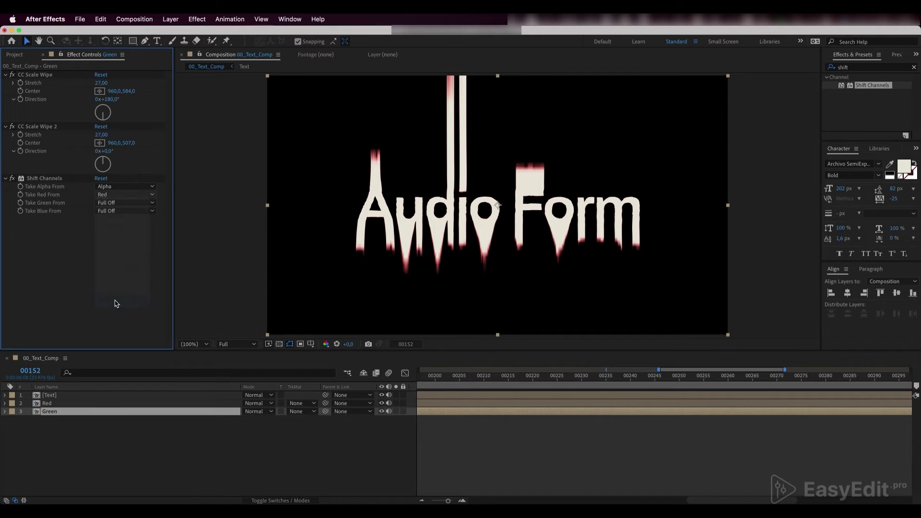
left_click(115, 202)
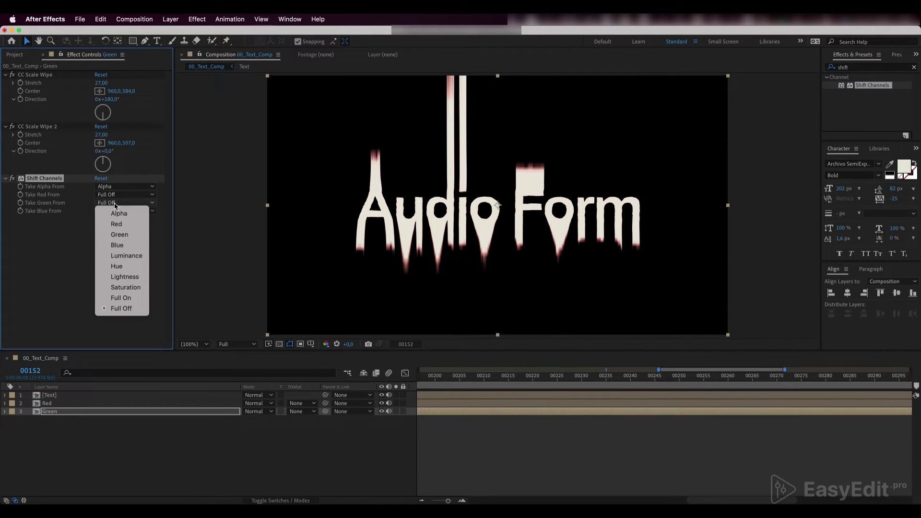
left_click(118, 235)
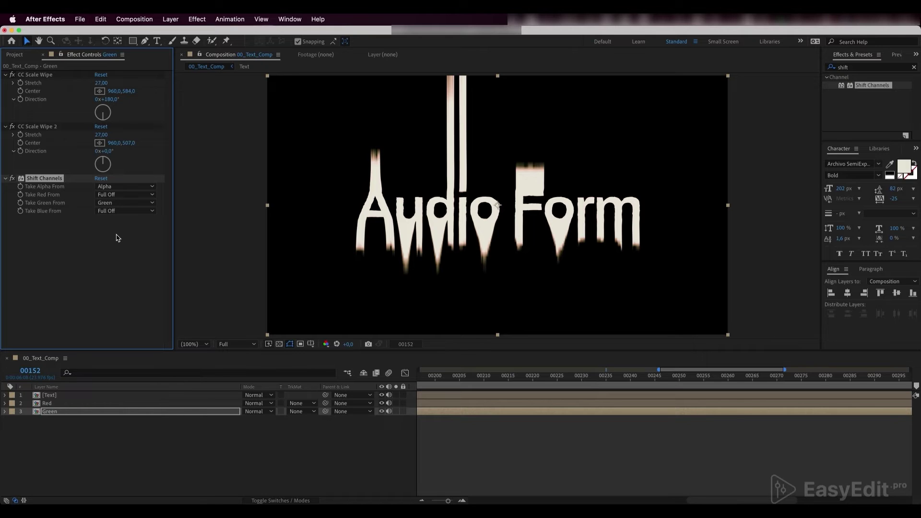
Step: Duplicate the Green layer, place the copy beneath it and rename the copy Blue
left_click(57, 412)
key("super+d")
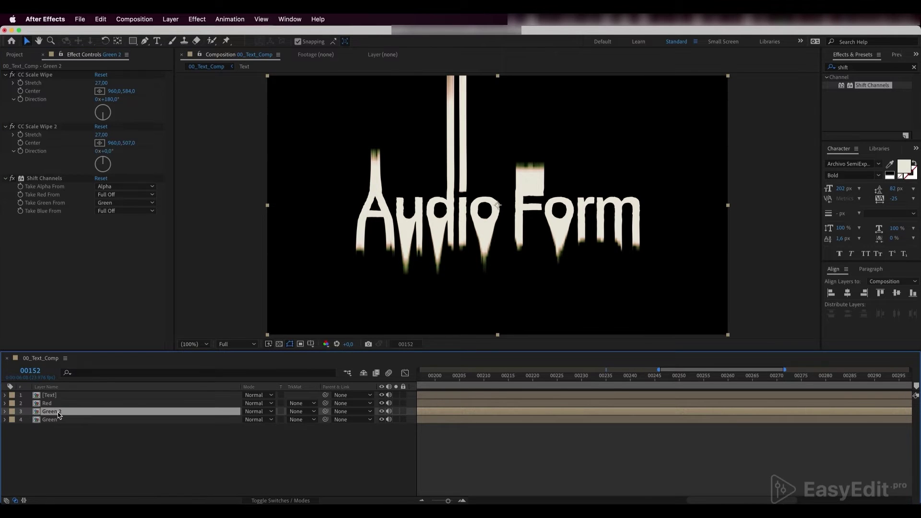
left_click_drag(58, 415, 58, 431)
key("Return")
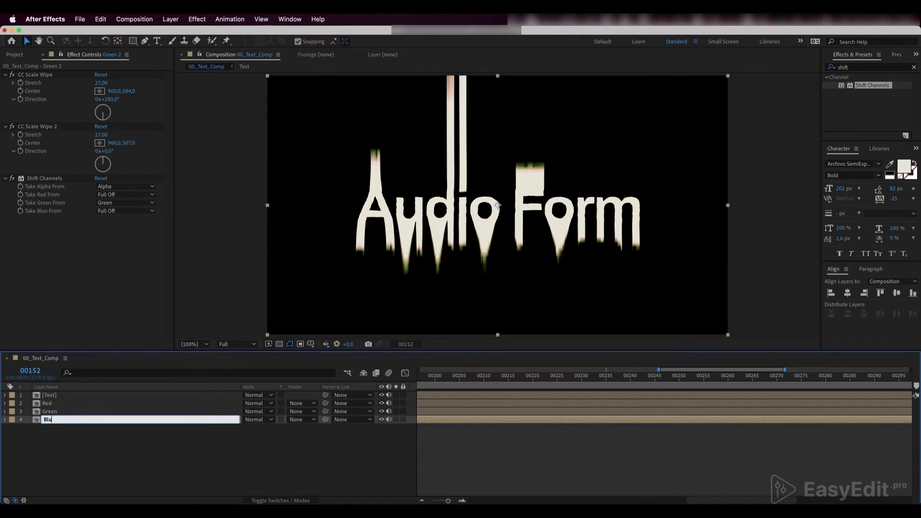
key("Return")
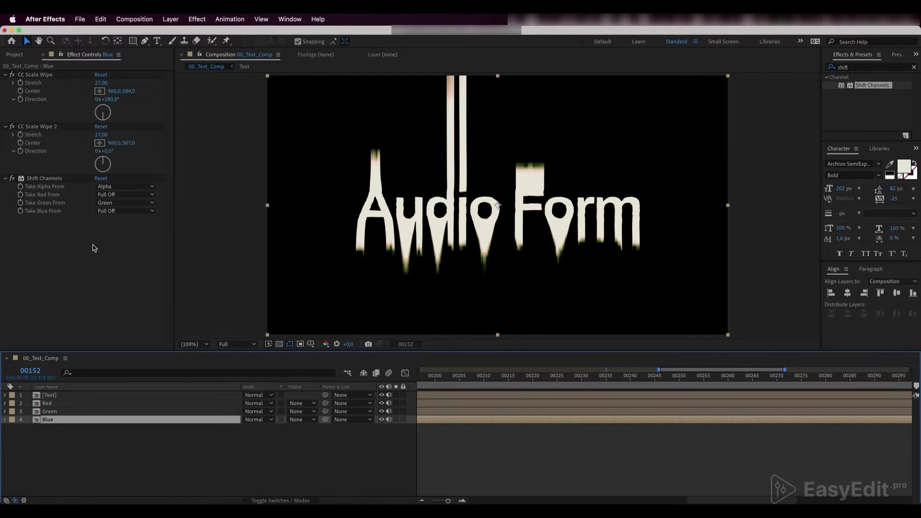
Step: In the Blue layer's Shift Channels effect, set Take Green From to Full Off and Take Blue From to Blue
left_click(109, 204)
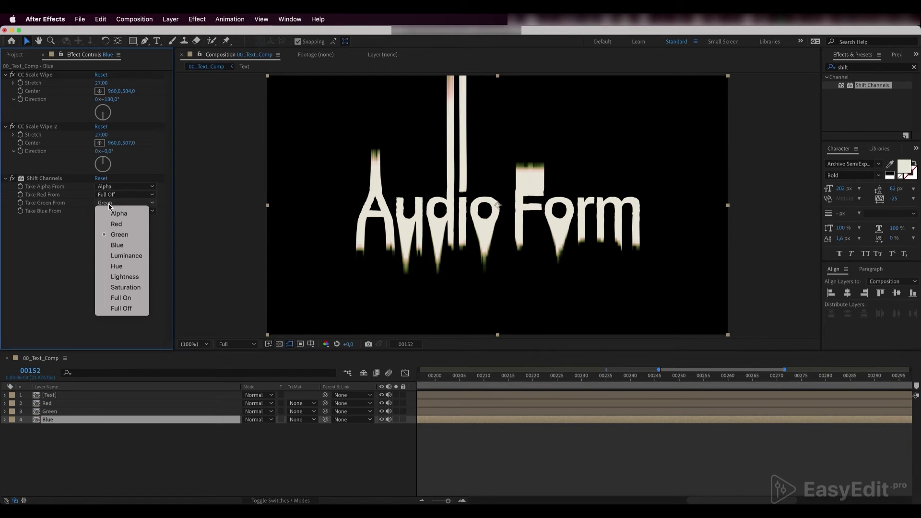
left_click(121, 308)
left_click(108, 212)
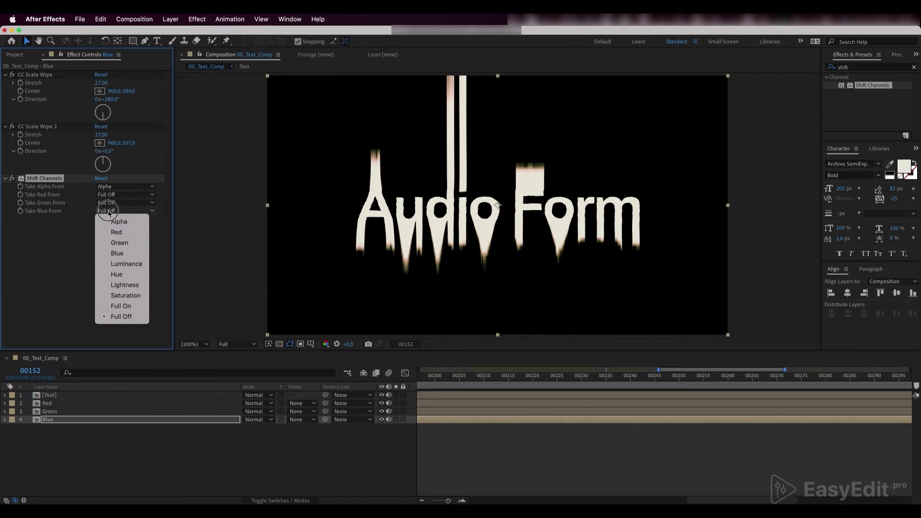
left_click(120, 253)
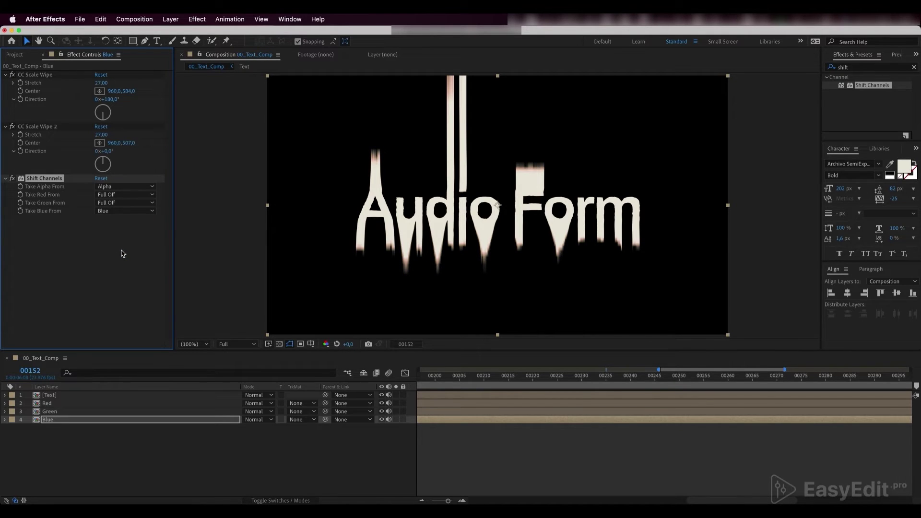
Step: Select the Red, Green and Blue layers together and mute their audio
left_click(87, 403)
left_click(79, 420, "shift")
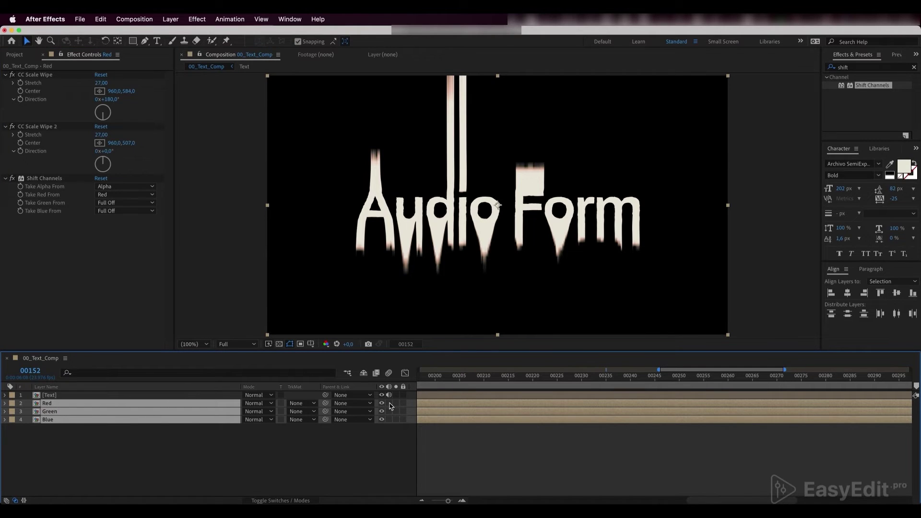
Step: Shift the Green and Blue layers slightly later in time, staggering the colour channels against the Red layer
scroll(419, 402, "left", 10)
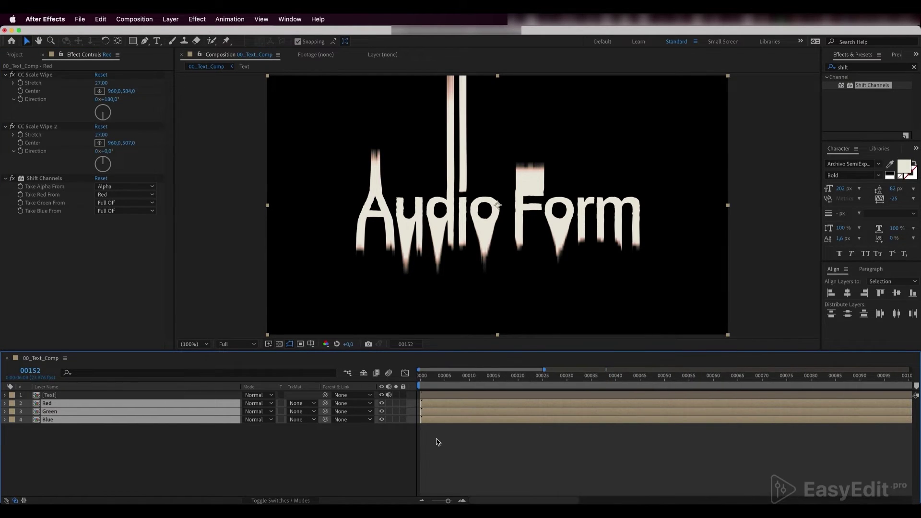
left_click(438, 442)
left_click(432, 403)
left_click(432, 411)
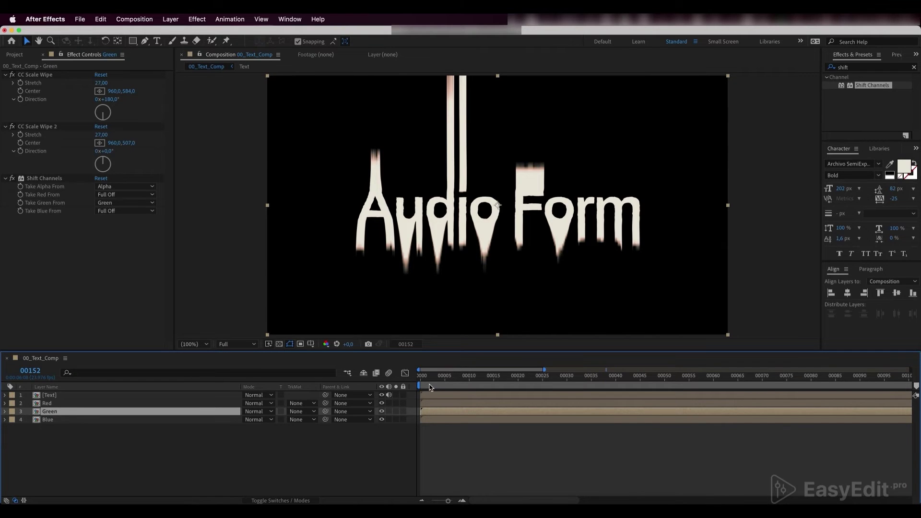
left_click(429, 413)
left_click_drag(431, 419, 441, 423)
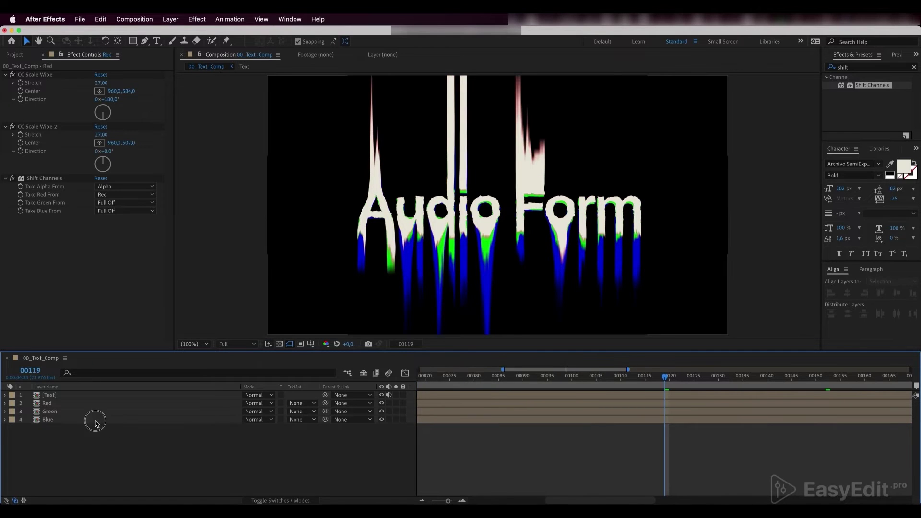
Step: Set the blending mode of the Red, Green and Blue layers to Add and preview the animation
left_click(96, 421)
left_click(78, 404, "shift")
left_click(254, 405)
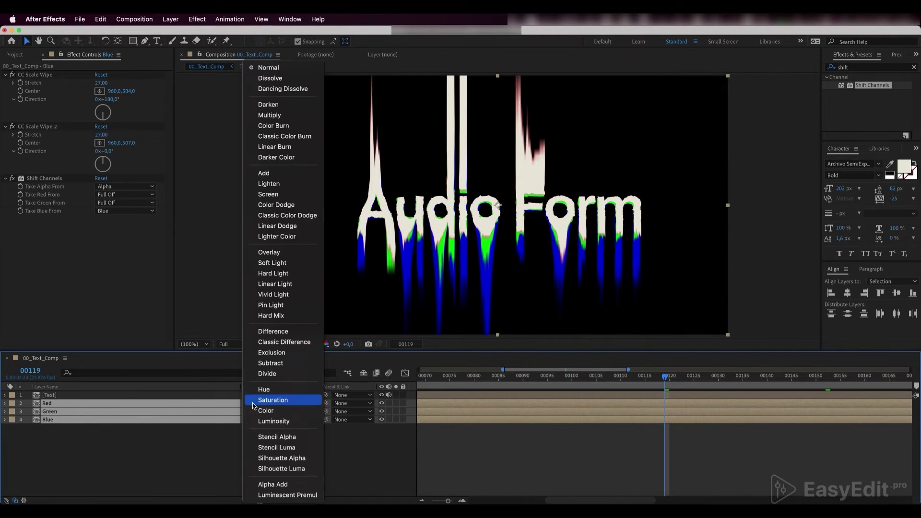
left_click(274, 173)
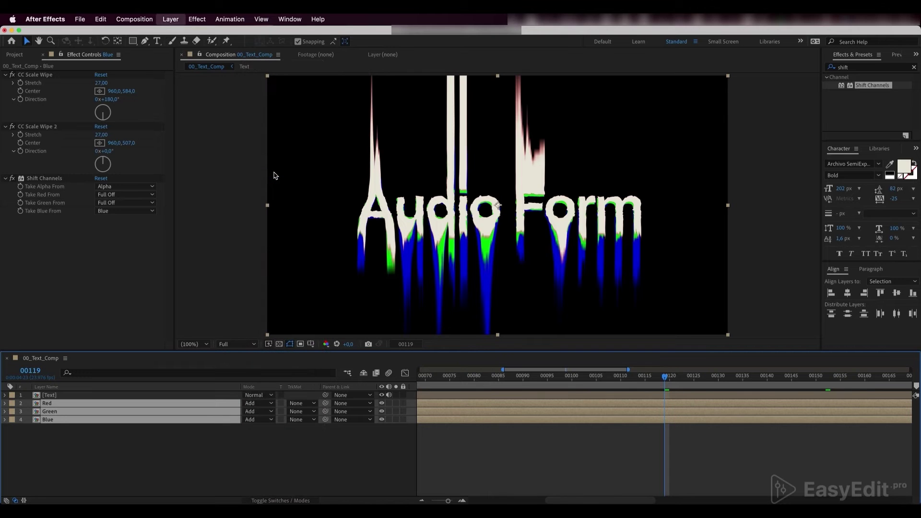
key("space")
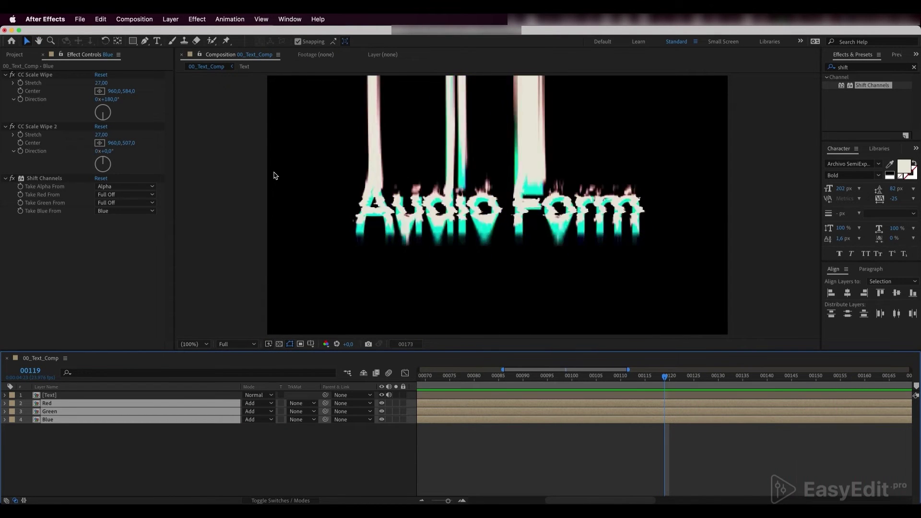
key("space")
Step: Add an adjustment layer above all the others and name it Blur_1
right_click(110, 459)
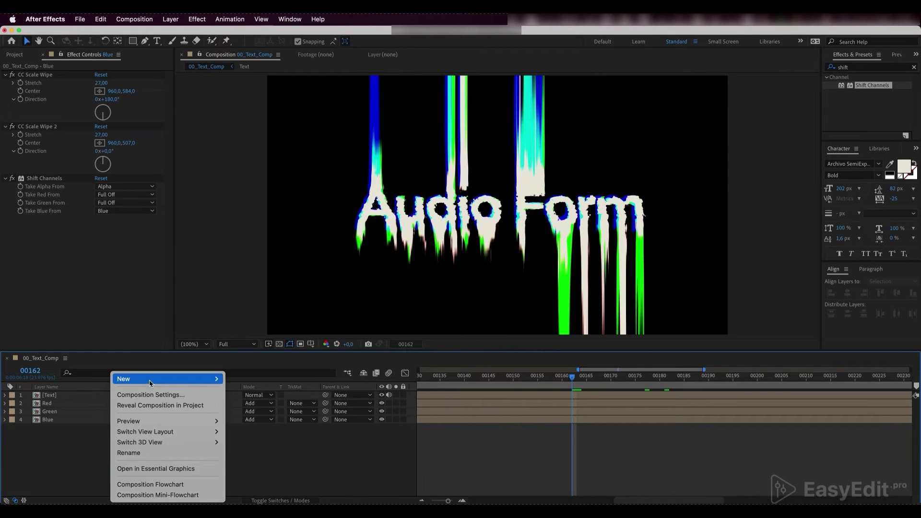
mouse_move(195, 380)
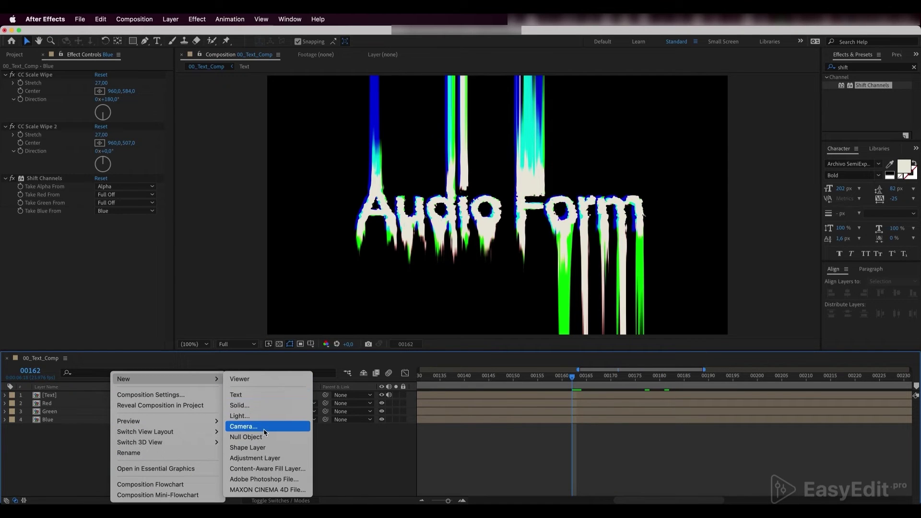
left_click(262, 458)
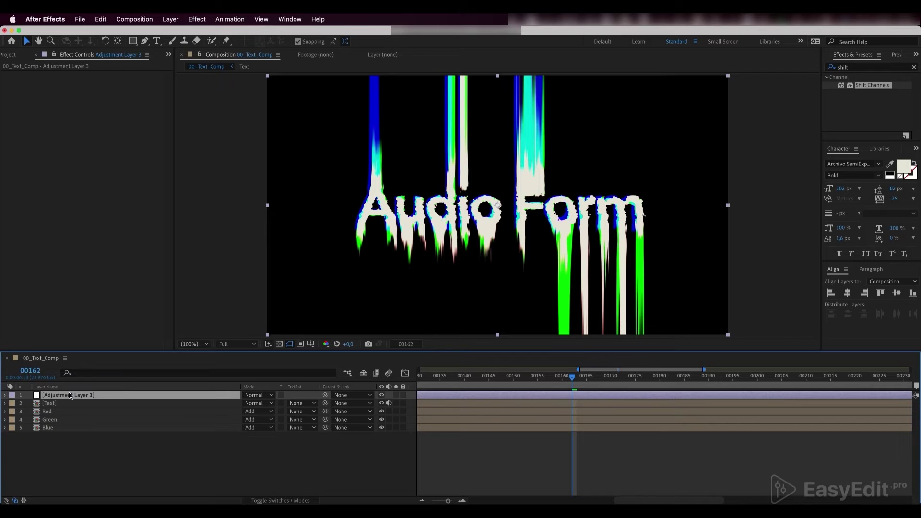
key("Return")
type("Bl")
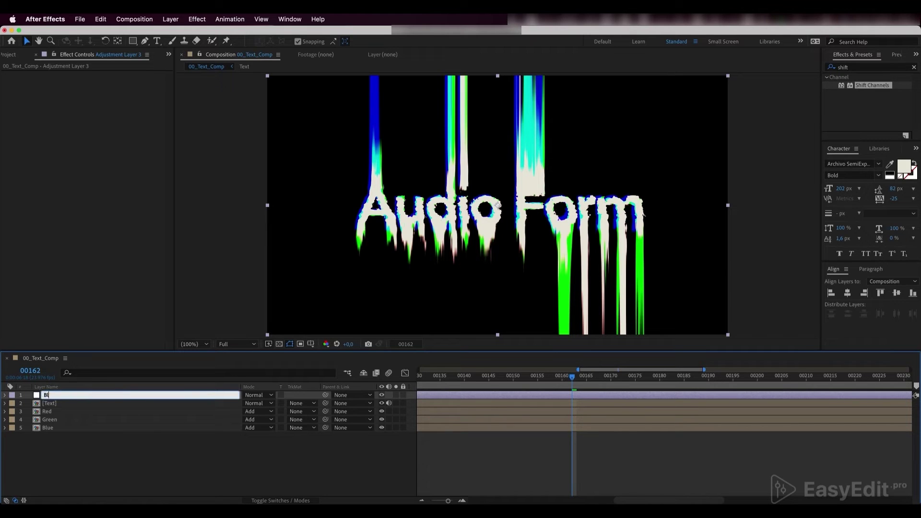
type("ur_1")
key("Return")
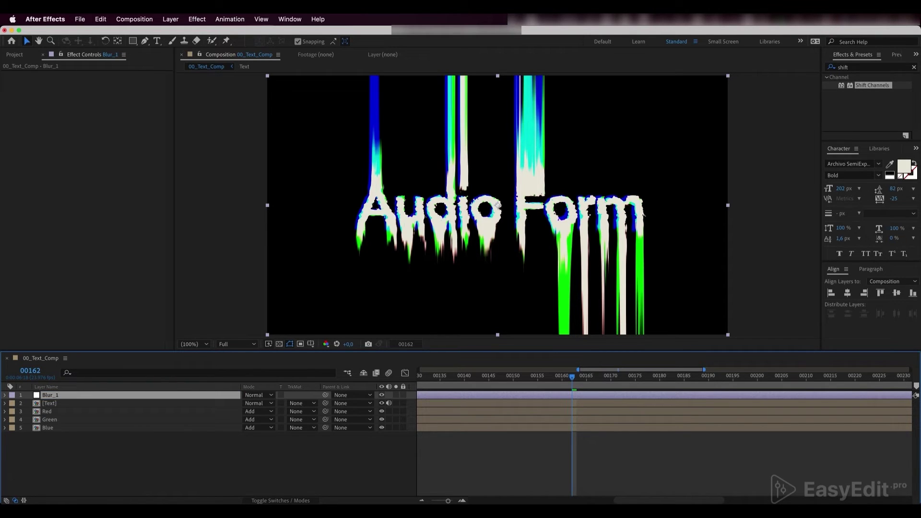
Step: Find the Gaussian Blur effect and apply it to the Blur_1 adjustment layer
left_click(855, 68)
key("BackSpace")
key("BackSpace")
key("BackSpace")
key("BackSpace")
key("BackSpace")
type("g")
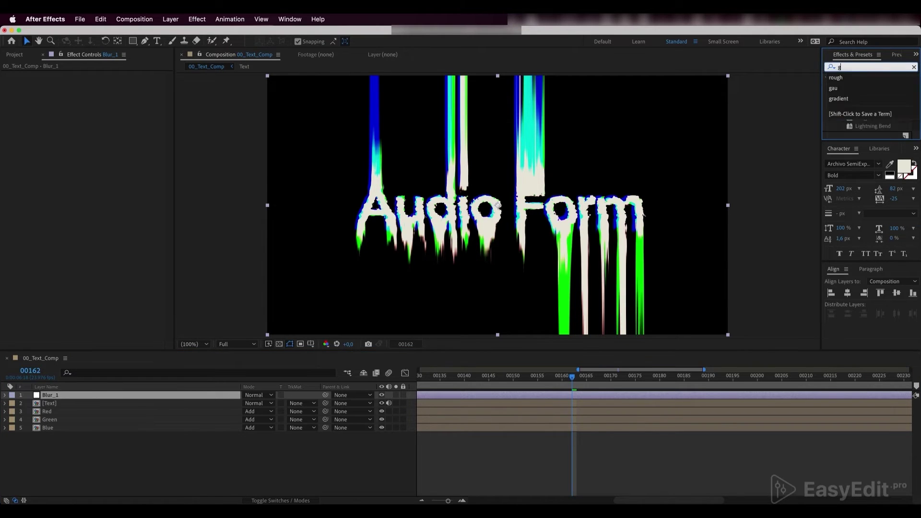
type("aus")
left_click(872, 87)
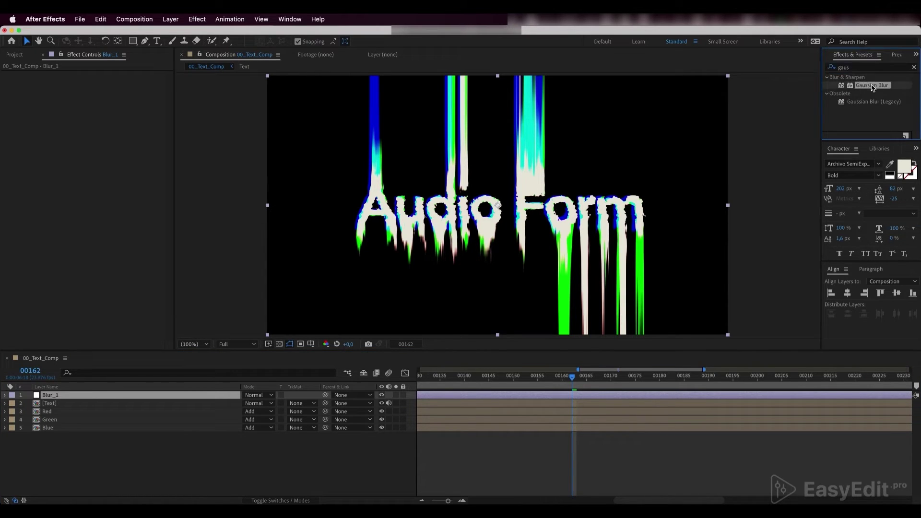
left_click_drag(875, 86, 82, 397)
left_click(84, 397)
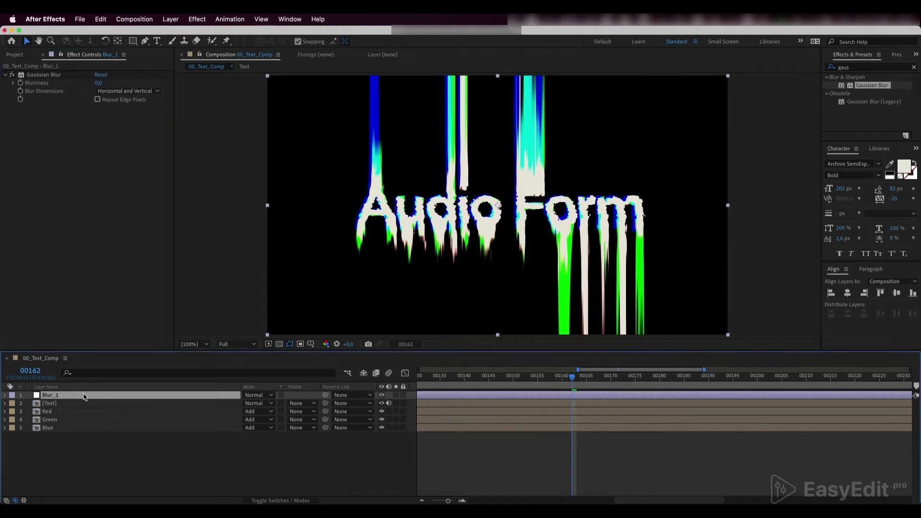
Step: Draw a closed Pen tool mask on Blur_1 covering the area above the text, with a wavy lower edge along the letter tops
left_click(144, 41)
key("comma")
key("comma")
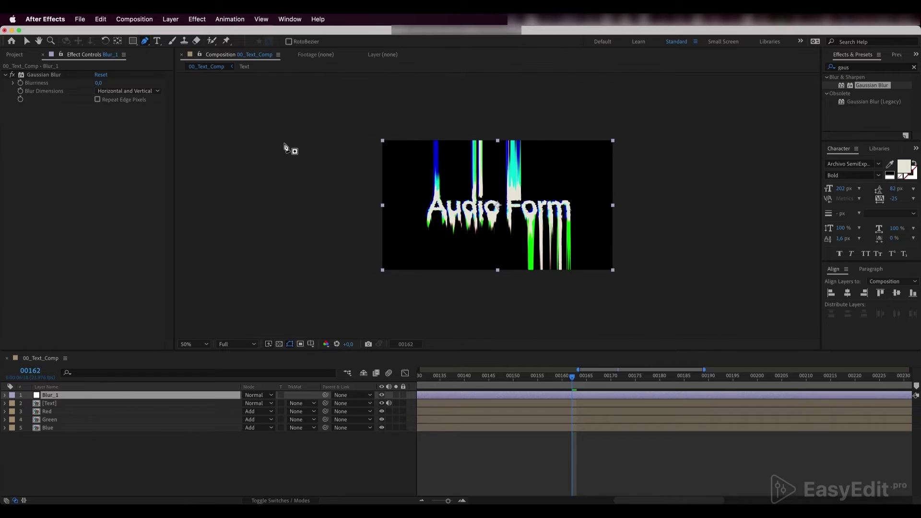
left_click(368, 209)
left_click_drag(458, 193, 499, 200)
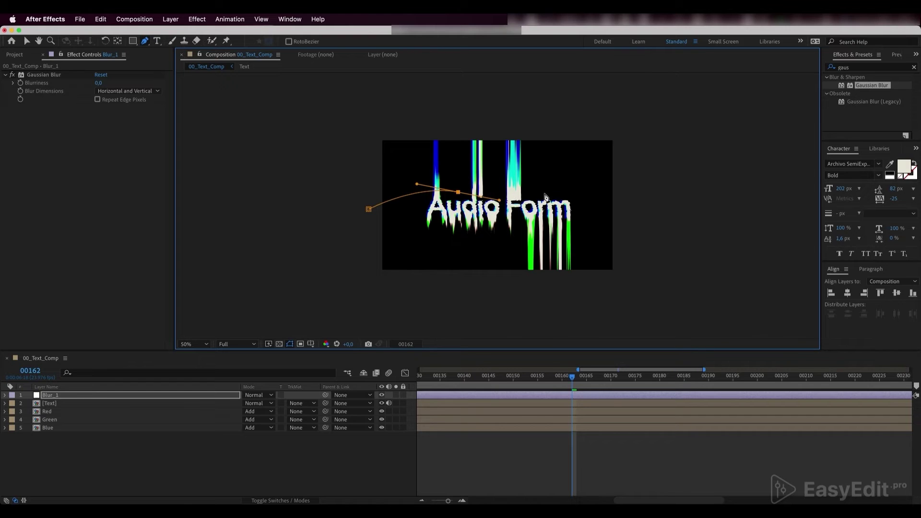
left_click_drag(614, 191, 641, 173)
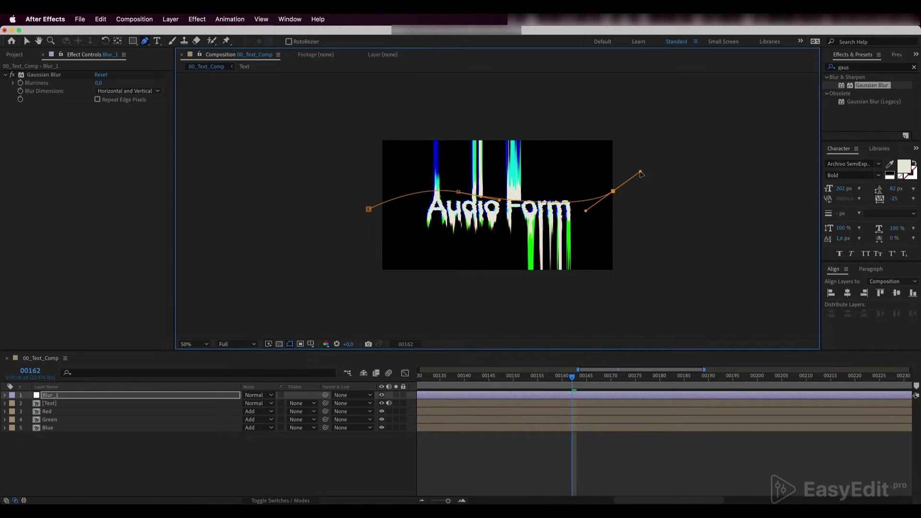
left_click(621, 112)
left_click(364, 102)
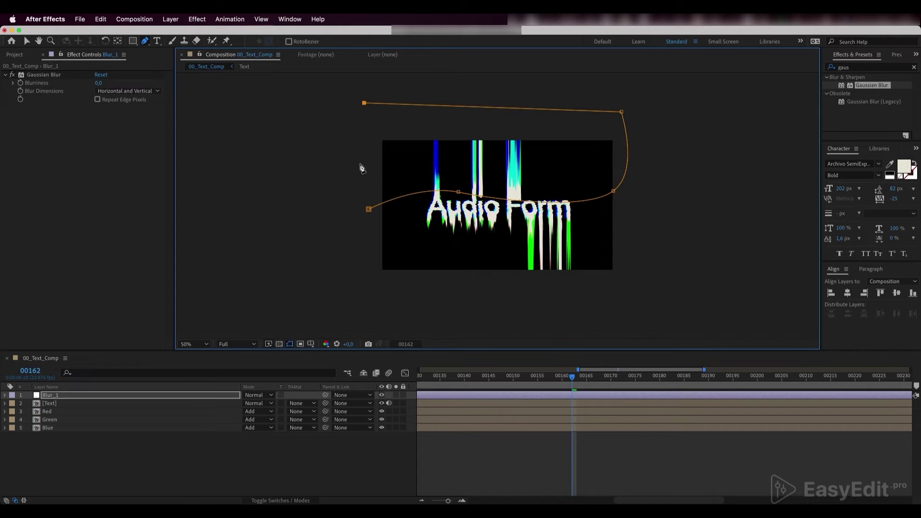
left_click(369, 210)
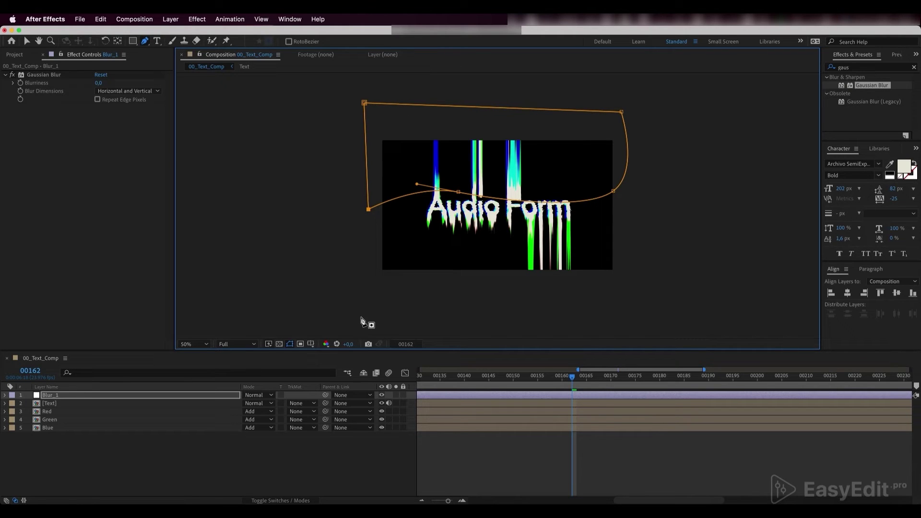
Step: Set the Gaussian Blur's Blurriness on Blur_1 to 25
left_click(196, 344)
left_click(210, 185)
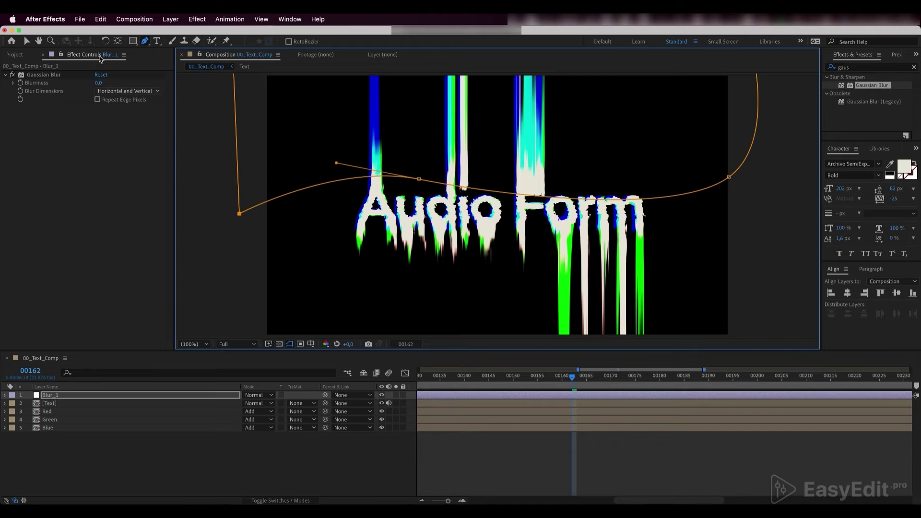
left_click(99, 82)
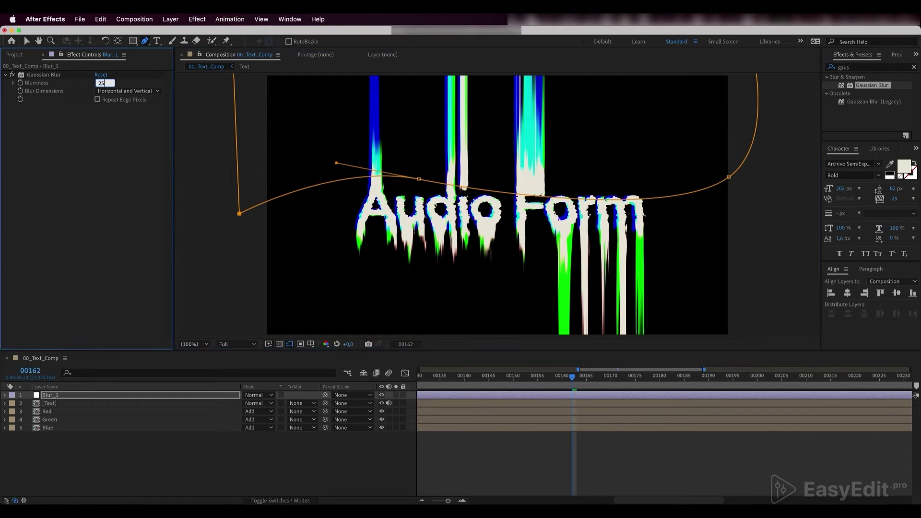
key("Return")
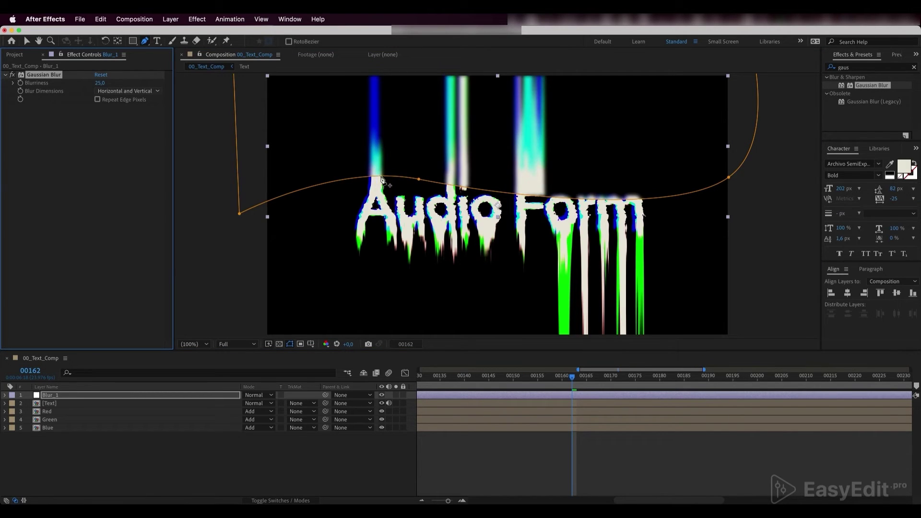
Step: Set the Mask Feather of Blur_1's mask to 130 pixels and collapse the layer's properties
left_click(5, 395)
left_click(13, 404)
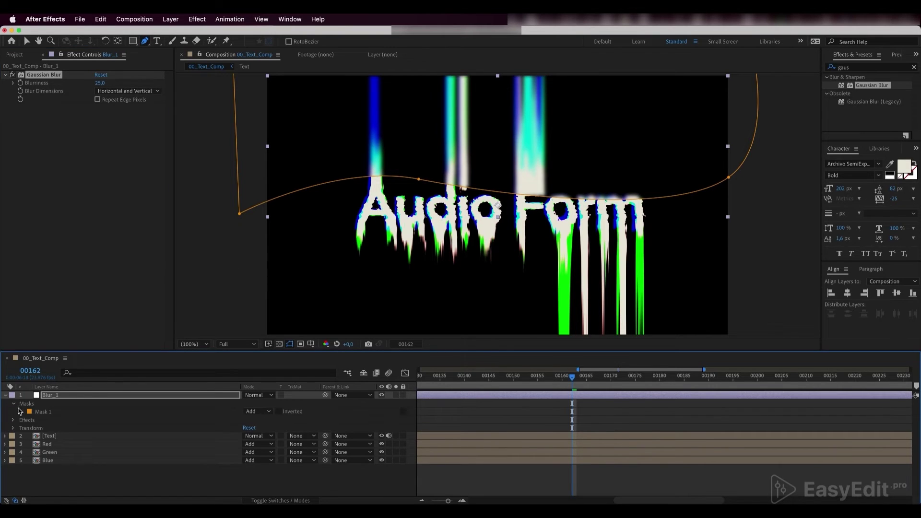
left_click(20, 412)
left_click(259, 429)
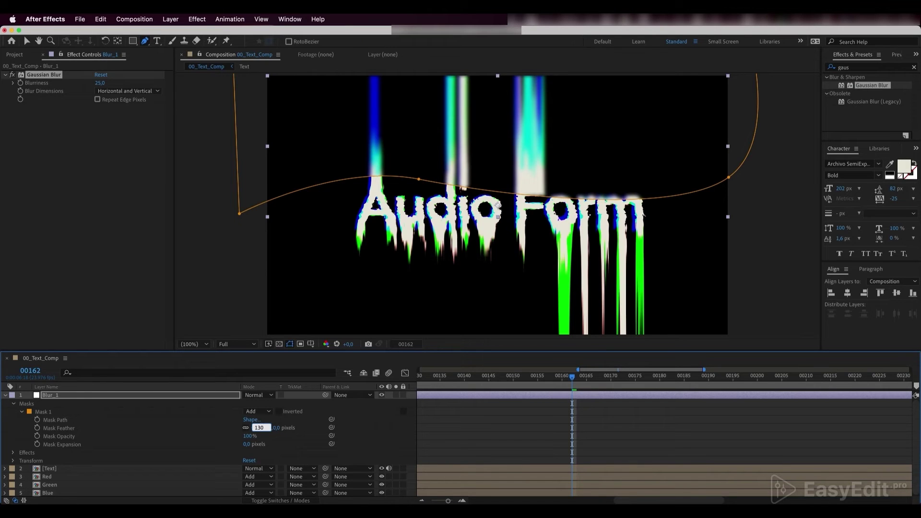
key("Return")
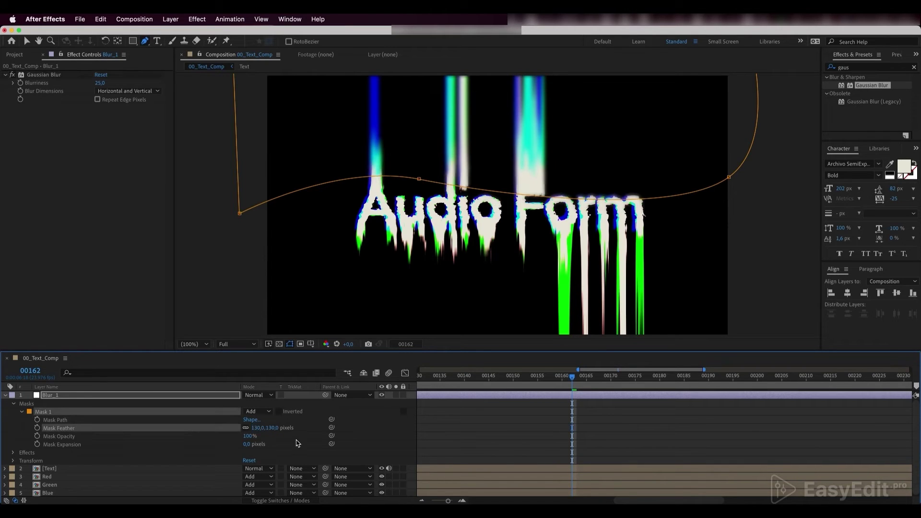
left_click(478, 455)
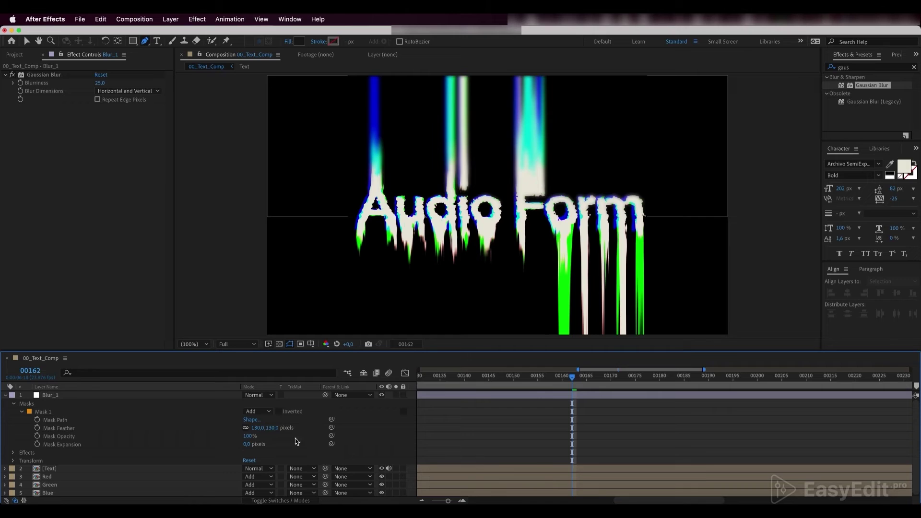
left_click(5, 395)
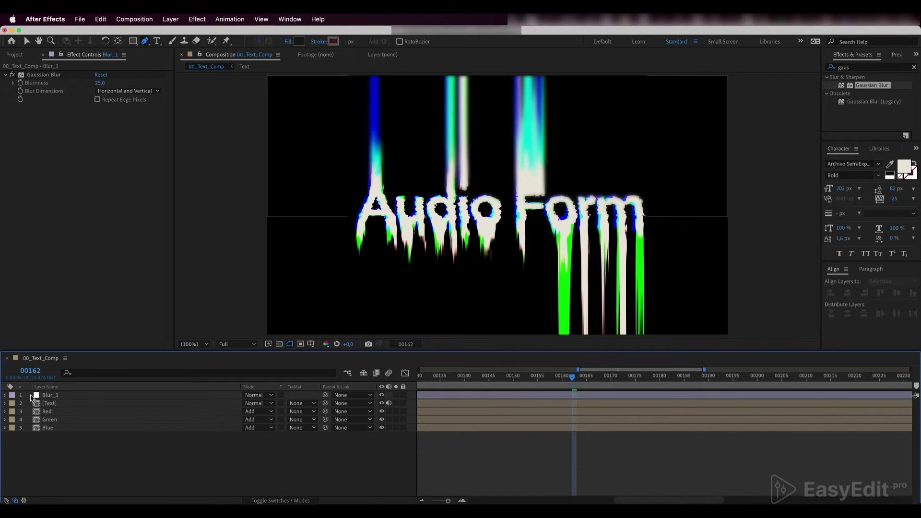
Step: Duplicate the Blur_1 layer, flip the copy vertically to blur the lower half, and preview the animation
left_click(46, 396)
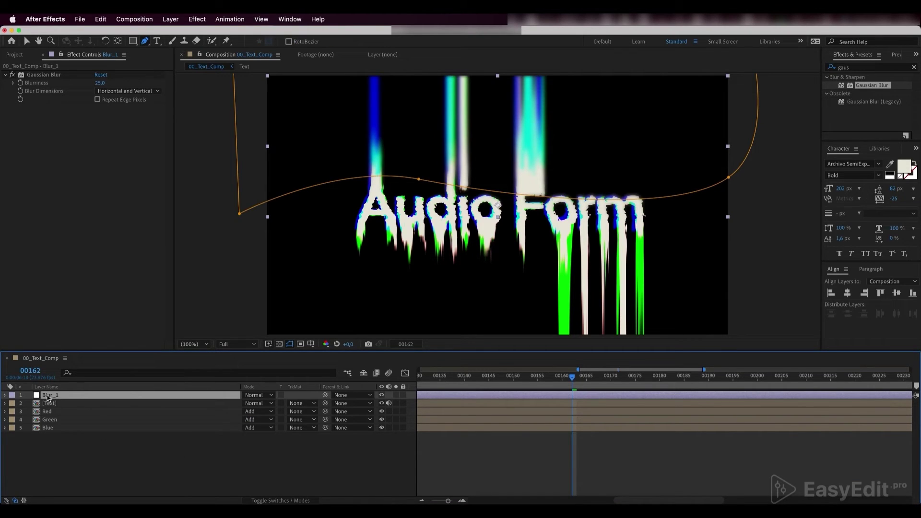
key("super+d")
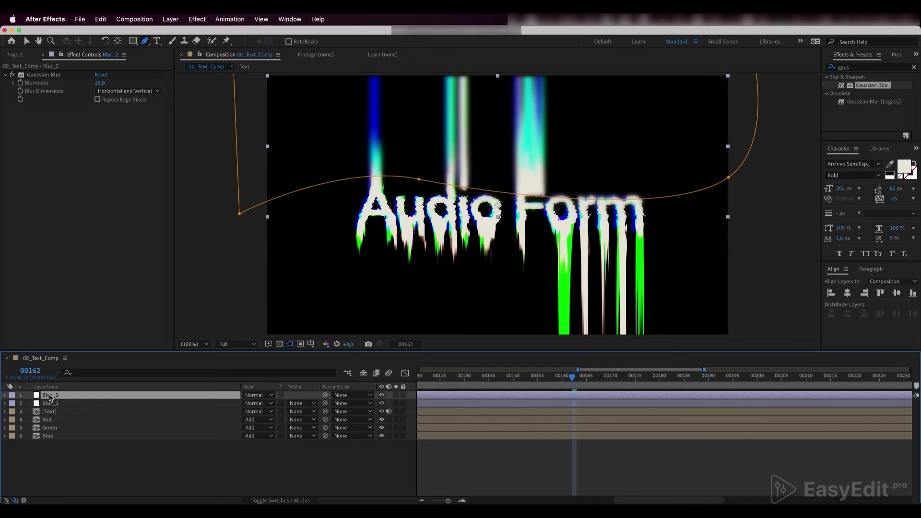
right_click(52, 399)
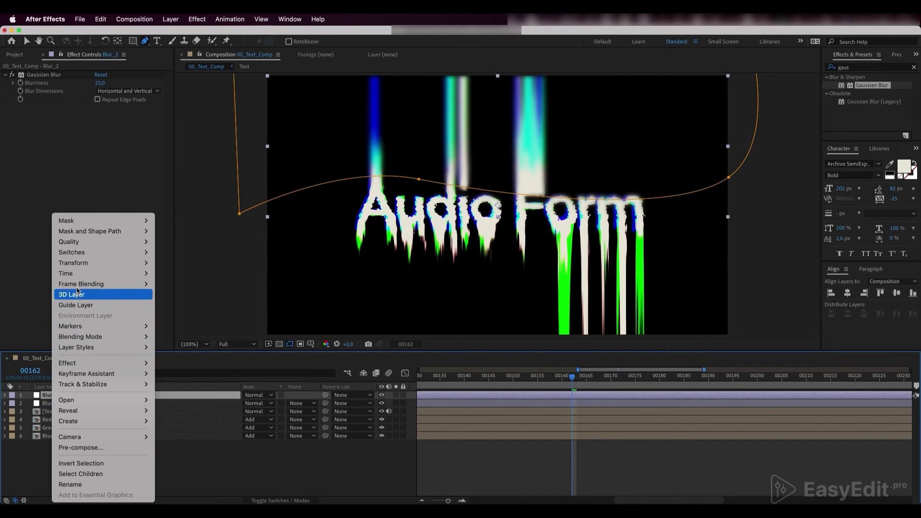
mouse_move(85, 268)
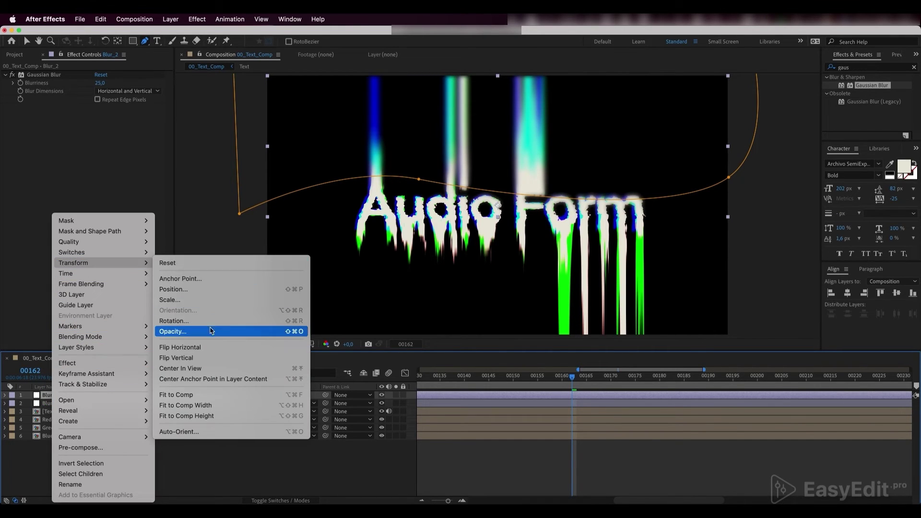
left_click(205, 358)
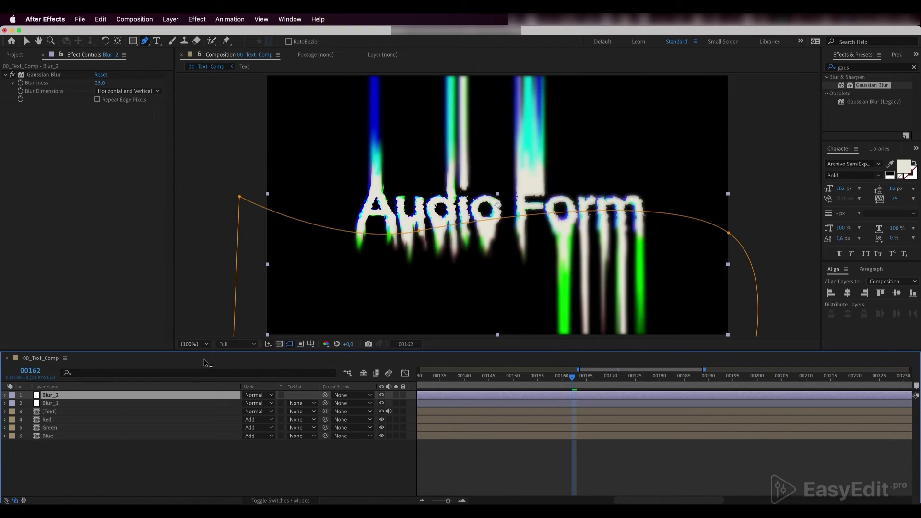
left_click(219, 480)
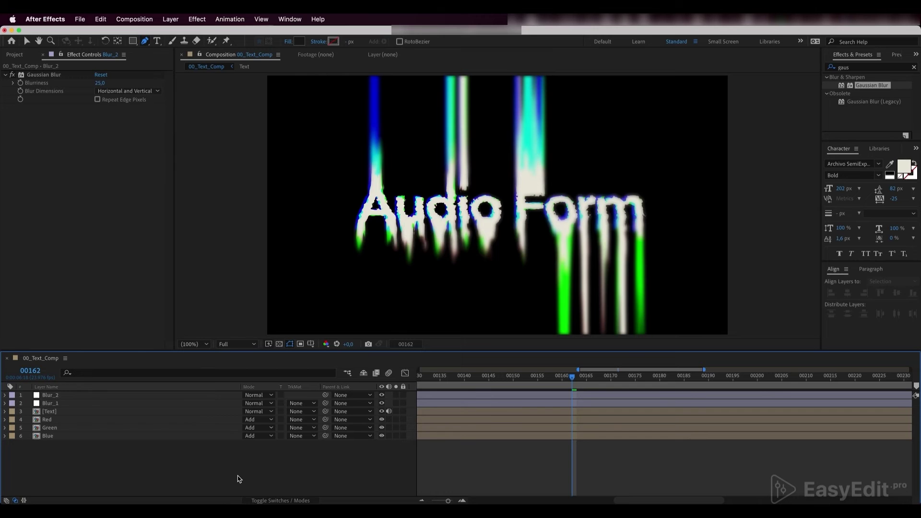
key("space")
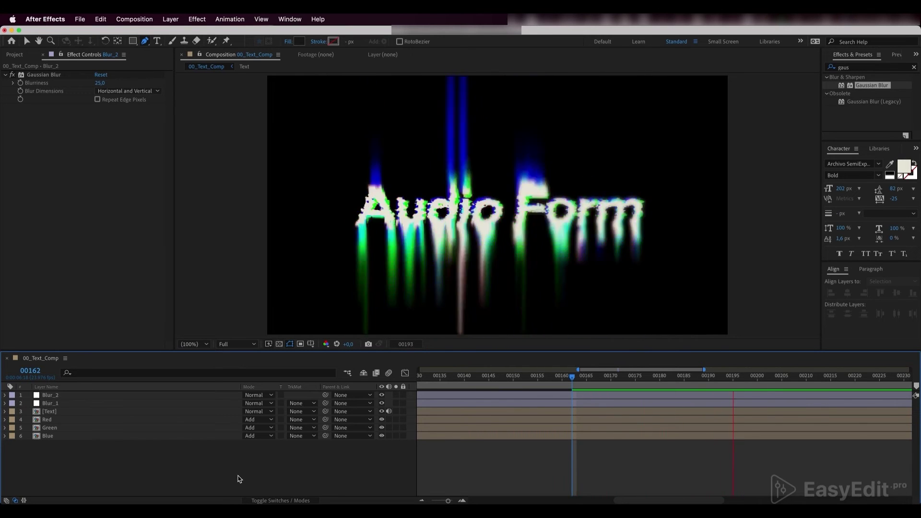
Step: Reshape the Blur_2 mask's wavy upper edge by moving its middle and right-hand points slightly lower
left_click(70, 396)
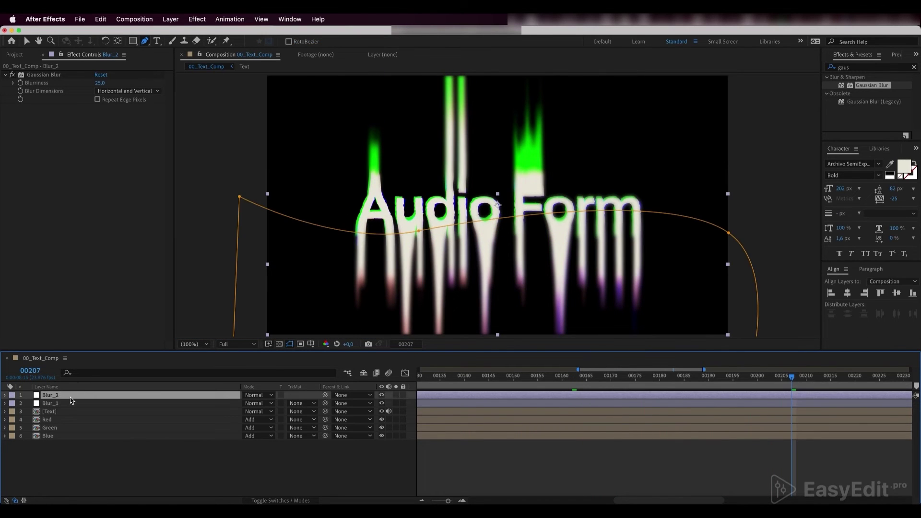
left_click(419, 232)
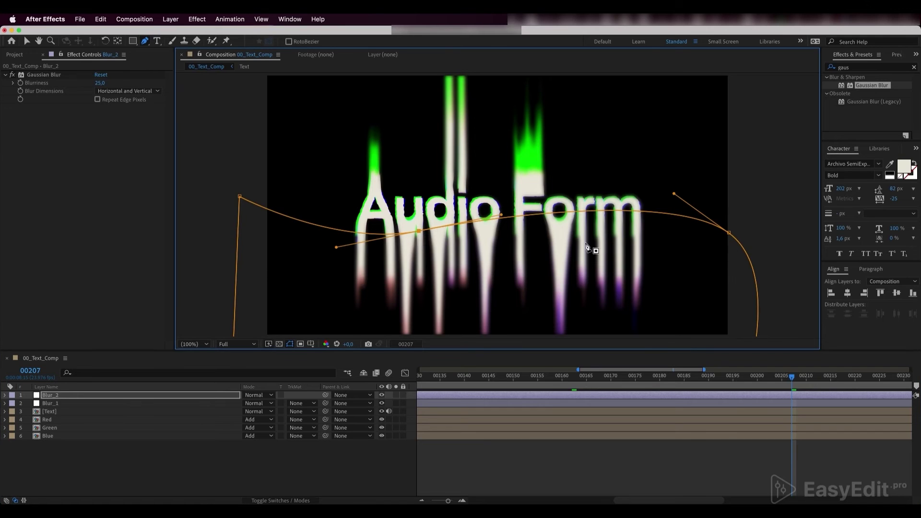
left_click_drag(729, 233, 732, 251)
left_click_drag(419, 233, 428, 236)
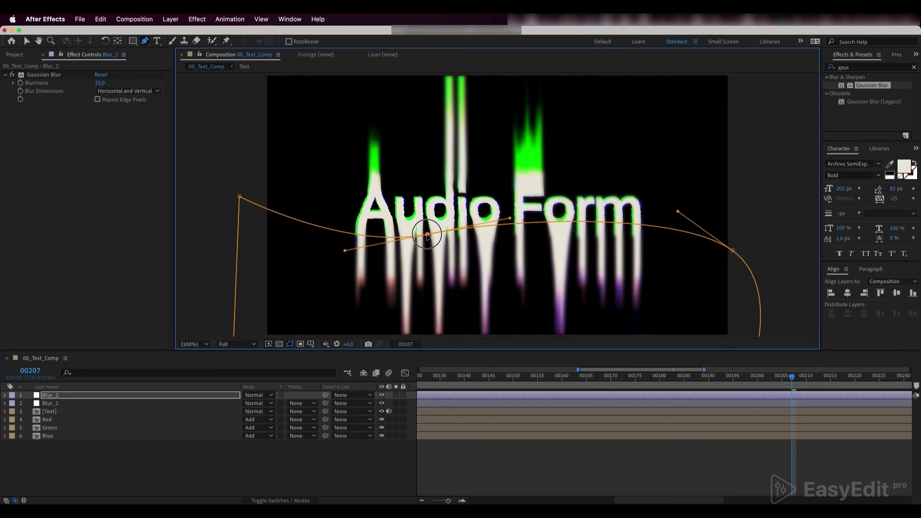
left_click(150, 471)
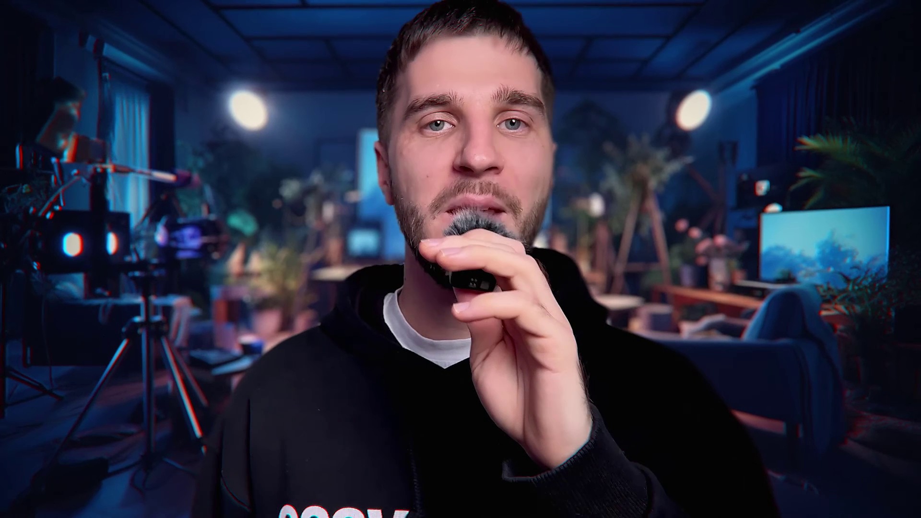